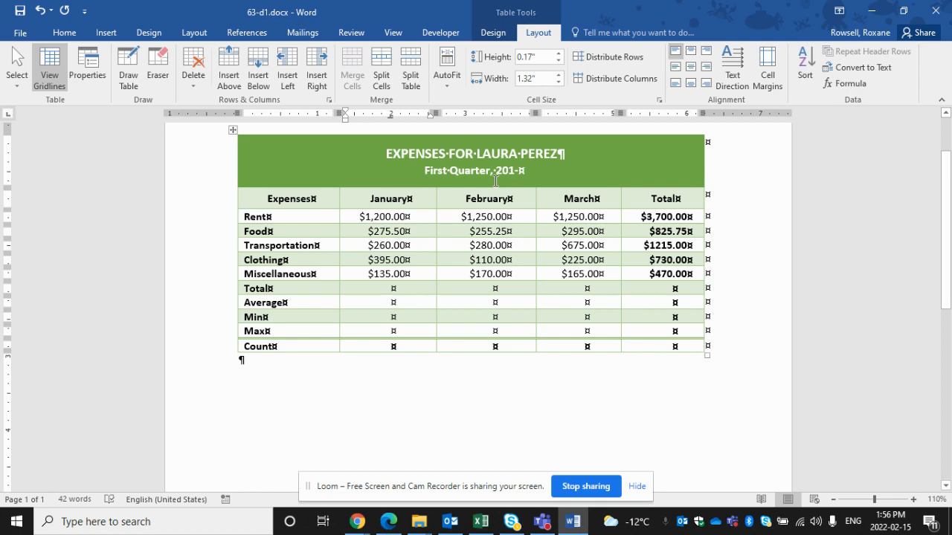
# Examine how the expense table's cells are arranged in columns and rows, including the January amounts from Rent to Miscellaneous.
pyautogui.click(292, 169)
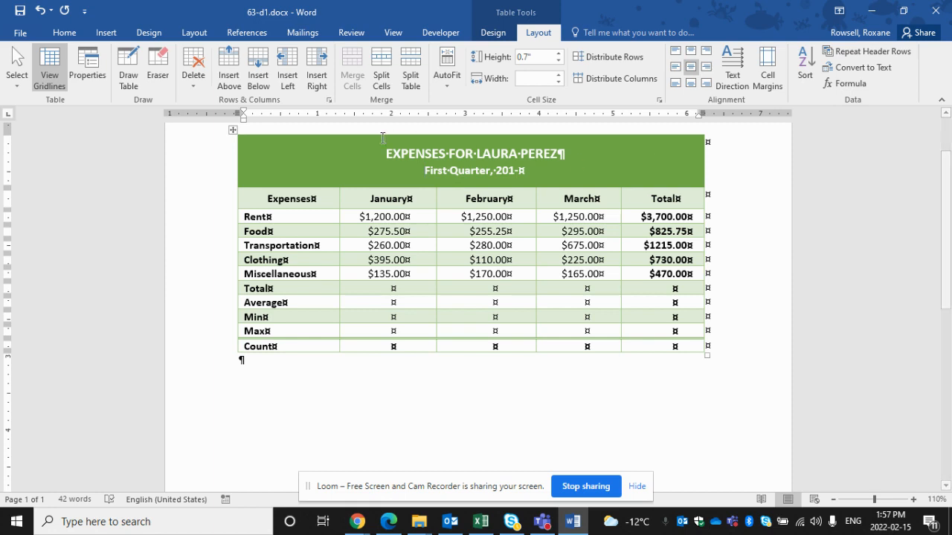
pyautogui.click(265, 201)
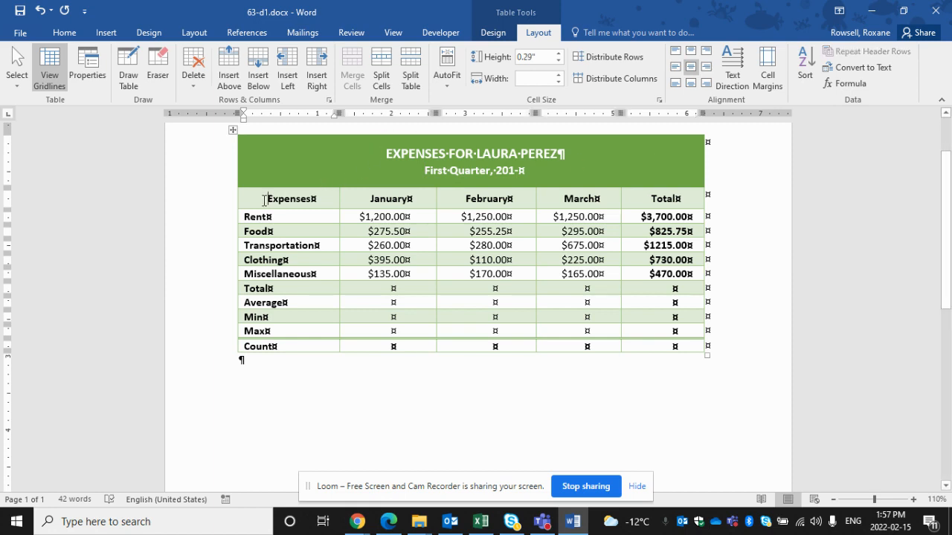
pyautogui.click(268, 217)
pyautogui.click(269, 231)
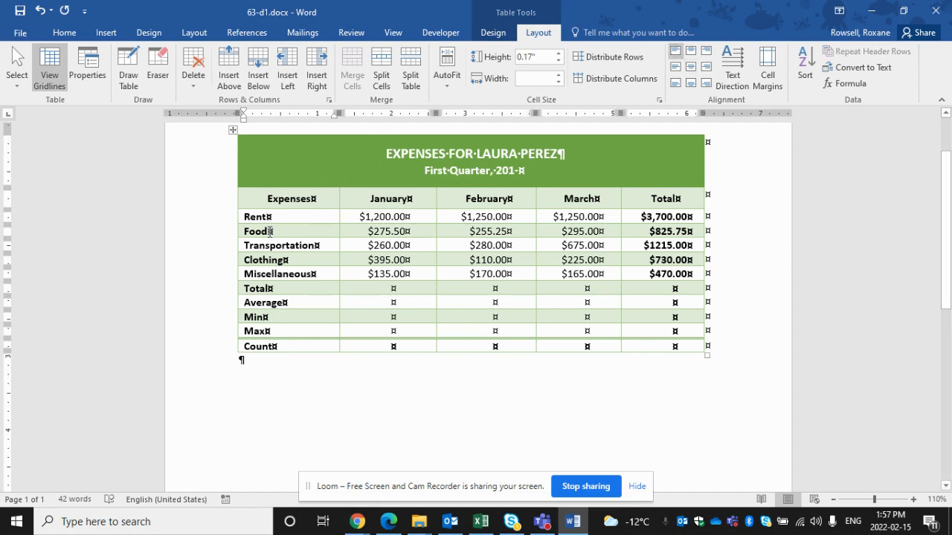
pyautogui.click(393, 202)
pyautogui.click(395, 217)
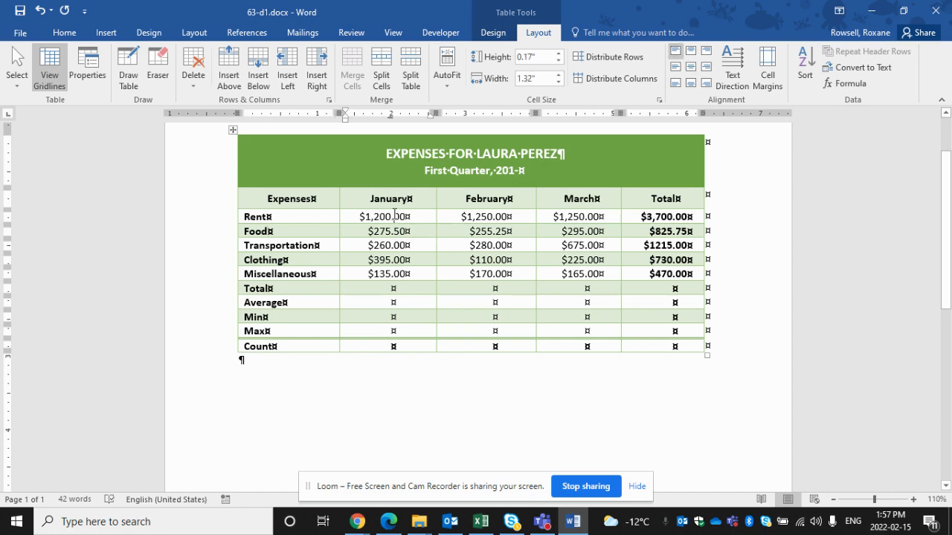
pyautogui.click(493, 195)
pyautogui.click(499, 216)
pyautogui.moveTo(360, 216); pyautogui.dragTo(387, 274)
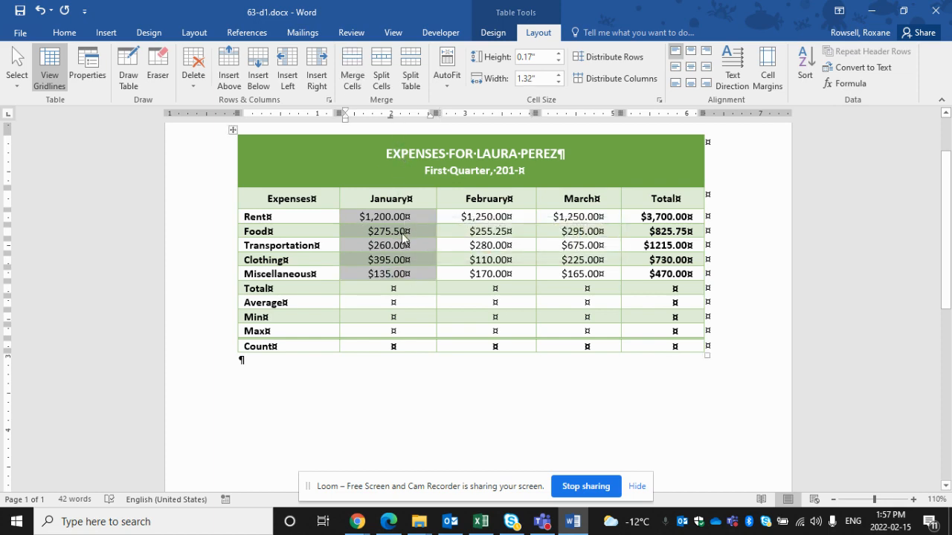
# Insert the formula =SUM(ABOVE) in the January cell of the Total row.
pyautogui.click(411, 288)
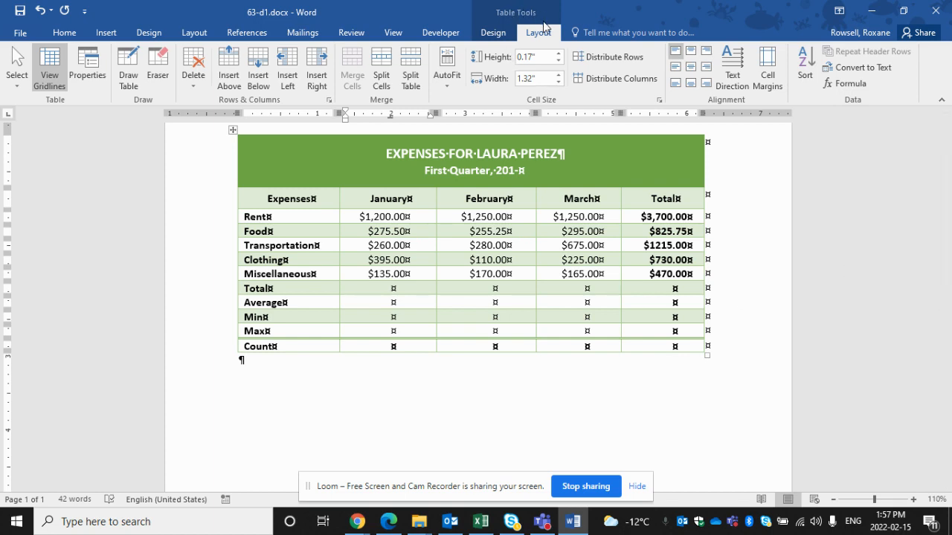
pyautogui.click(855, 86)
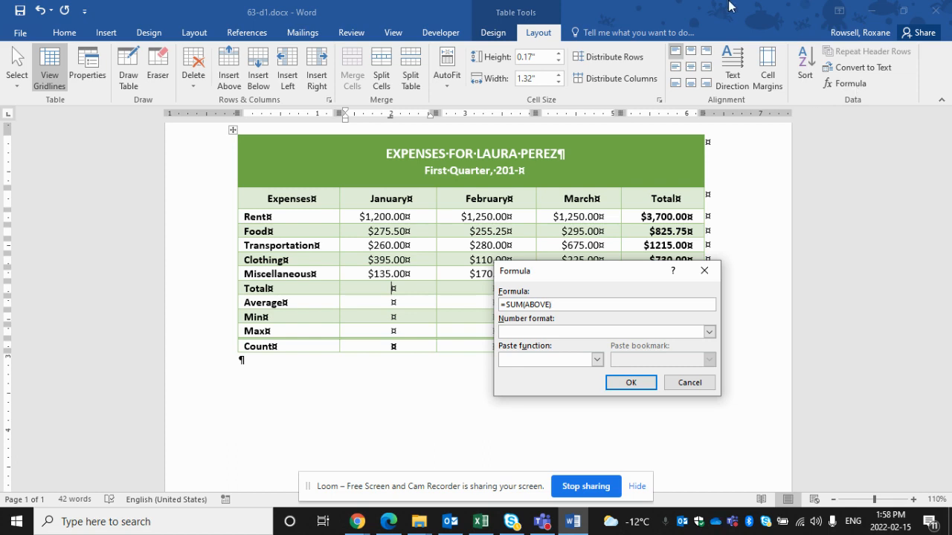
pyautogui.click(630, 384)
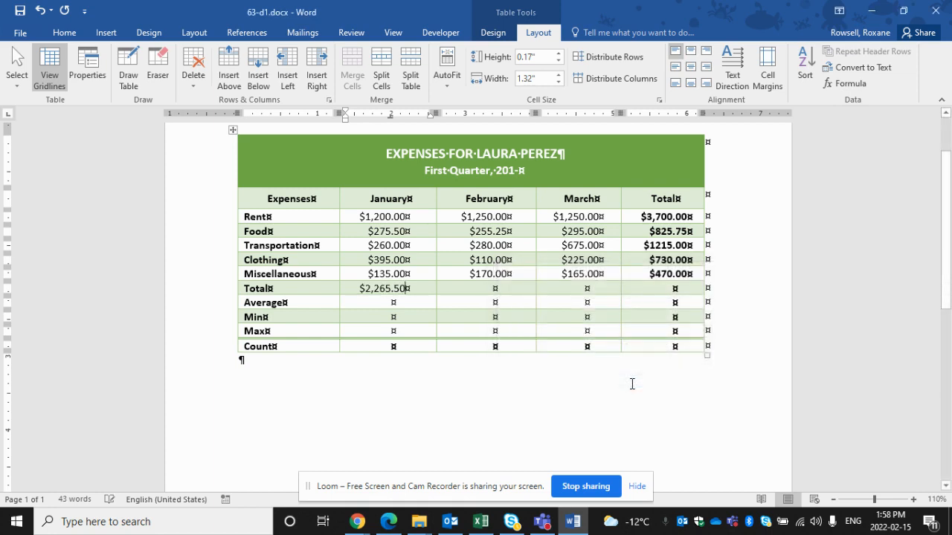
# Insert a SUM formula in the February cell of the Total row, using a column B range that starts at B3.
pyautogui.click(497, 288)
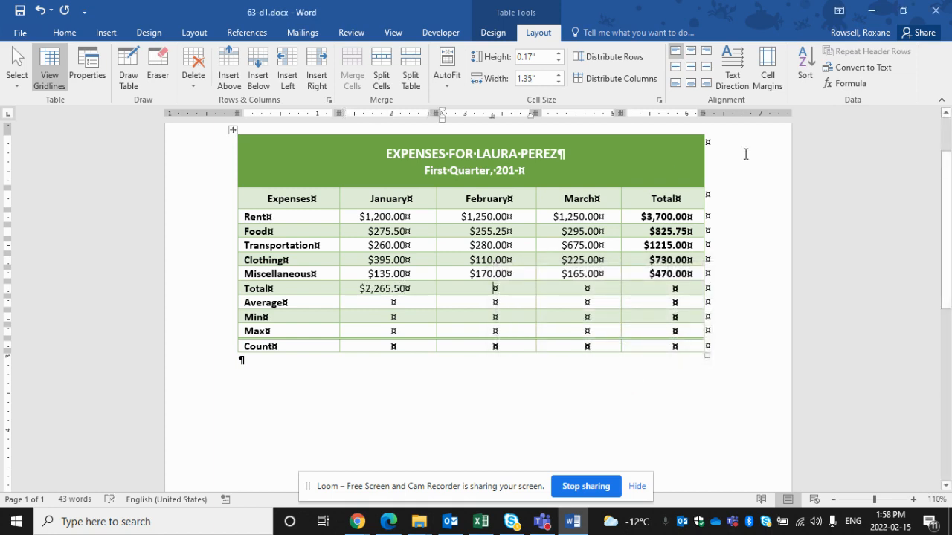
pyautogui.click(853, 84)
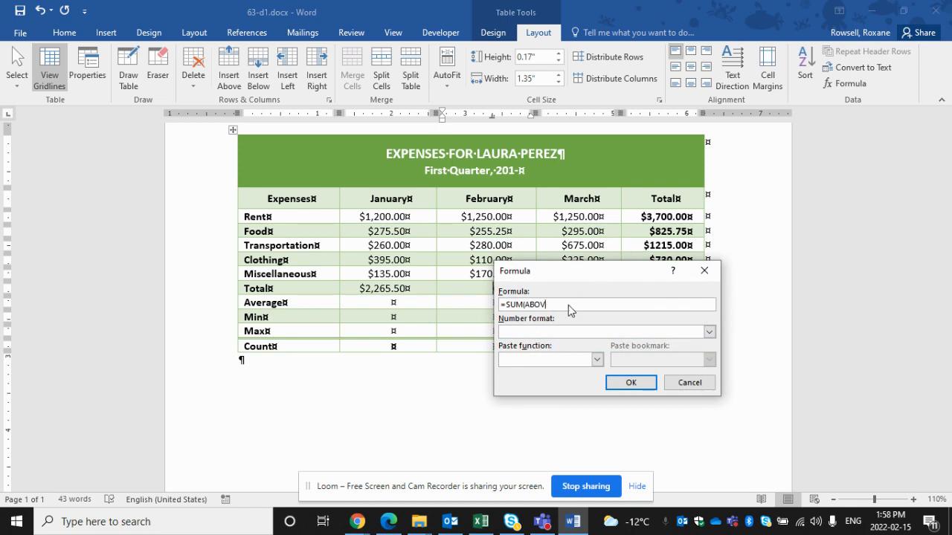
pyautogui.press('BackSpace')
pyautogui.press('BackSpace')
pyautogui.press('BackSpace')
pyautogui.press('BackSpace')
pyautogui.press('BackSpace')
pyautogui.write('(b3:b')
pyautogui.click(629, 383)
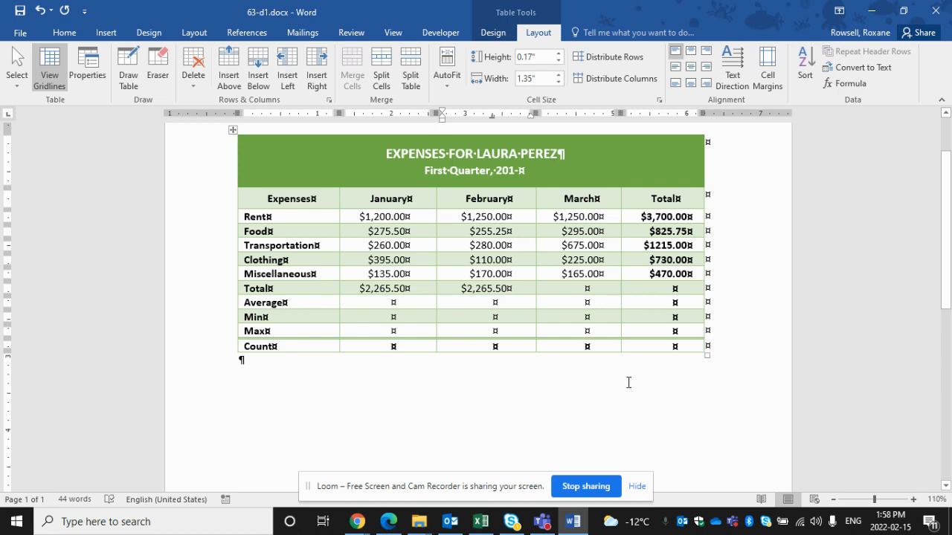
# Insert the formula =SUM(ABOVE) in the March cell of the Total row.
pyautogui.click(587, 288)
pyautogui.click(852, 83)
pyautogui.click(630, 382)
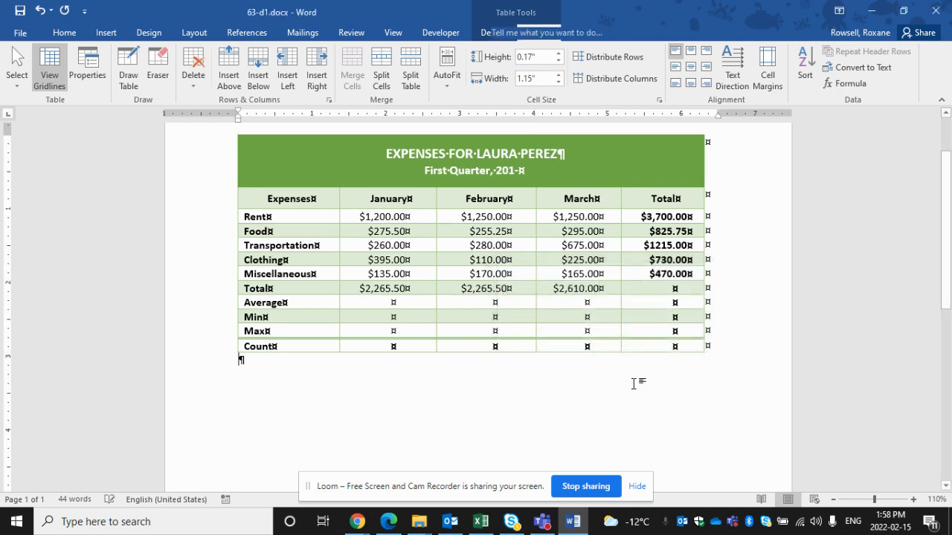
pyautogui.click(633, 384)
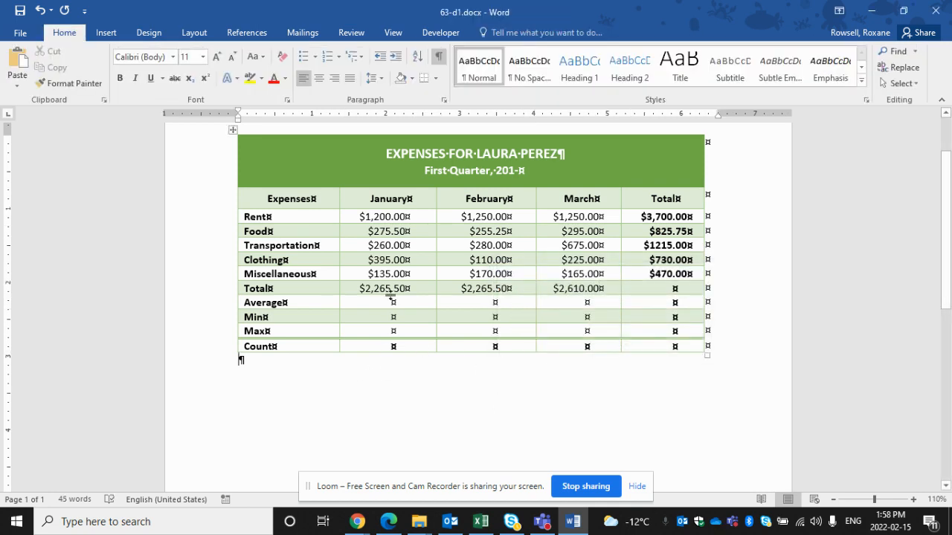
# Replace January's result in the Total row with a SUM formula that uses RIGHT as its range.
pyautogui.click(415, 287)
pyautogui.press('BackSpace')
pyautogui.press('BackSpace')
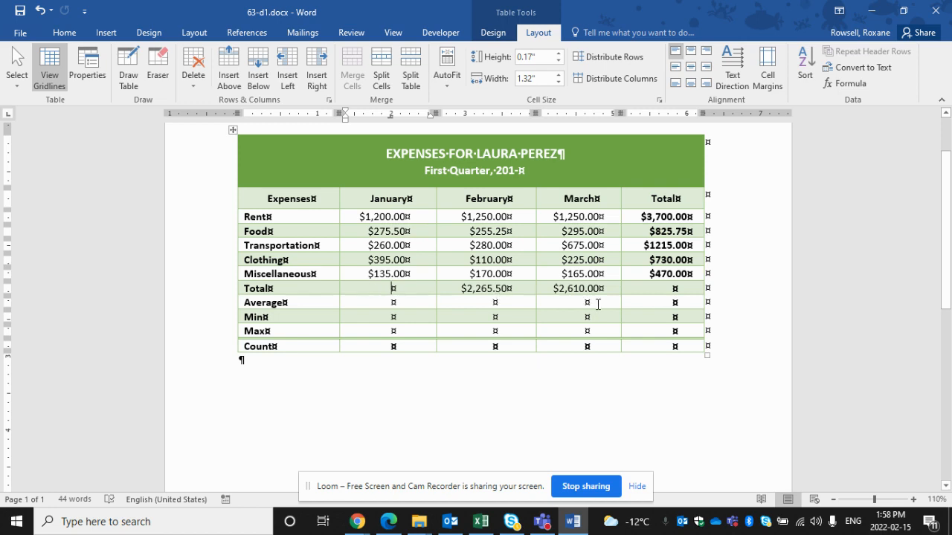
pyautogui.click(852, 83)
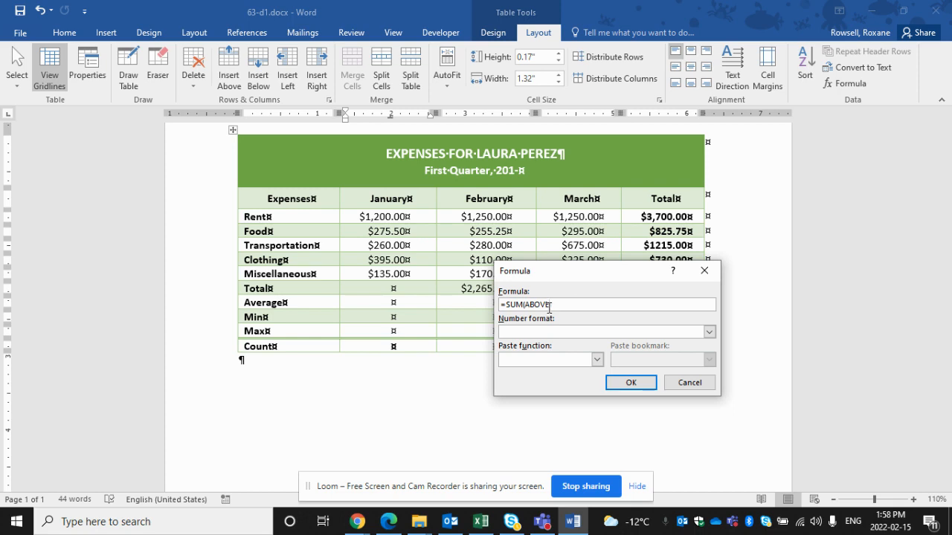
pyautogui.press('BackSpace')
pyautogui.press('BackSpace')
pyautogui.press('BackSpace')
pyautogui.press('BackSpace')
pyautogui.press('BackSpace')
pyautogui.press('BackSpace')
pyautogui.write('right')
pyautogui.click(636, 381)
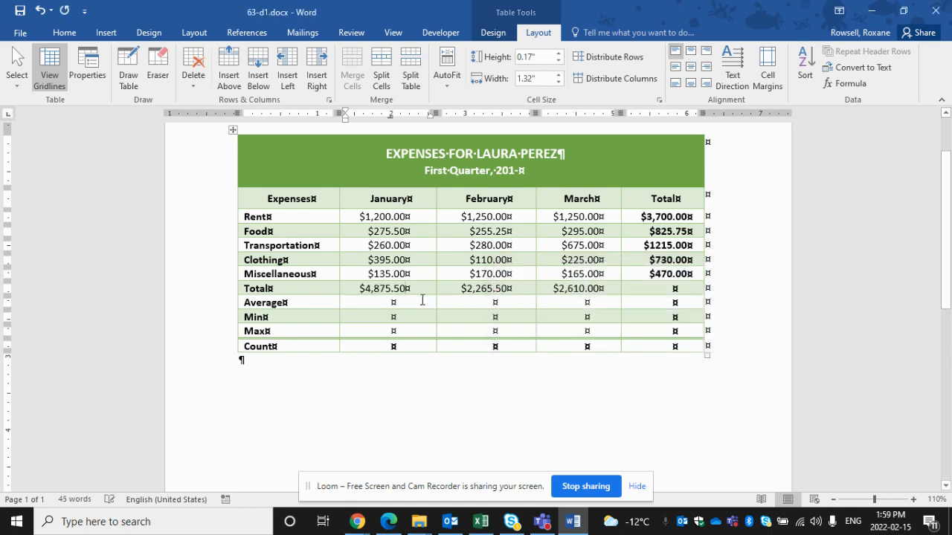
# Delete January's SUM of the cells to its right in the Total row and insert =SUM(ABOVE) instead.
pyautogui.moveTo(463, 291); pyautogui.dragTo(606, 290)
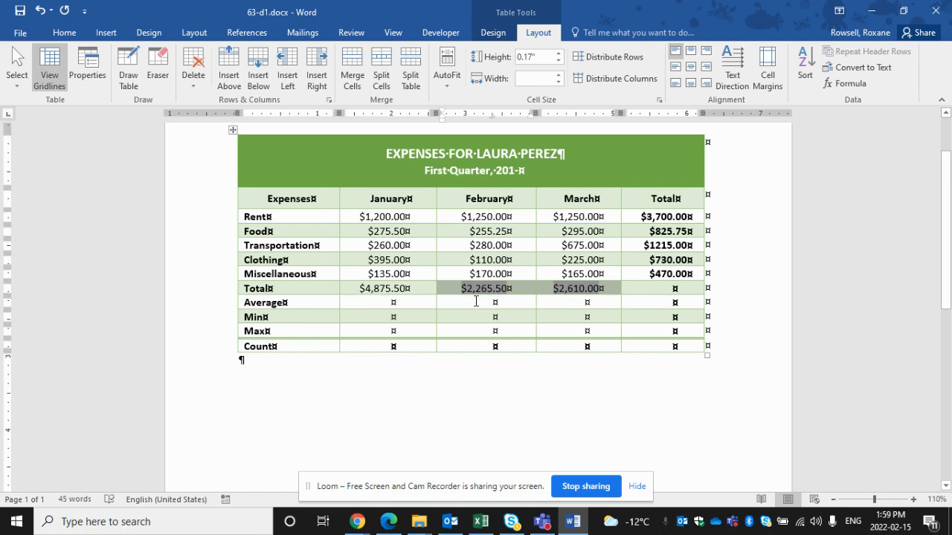
pyautogui.click(414, 287)
pyautogui.doubleClick(415, 287)
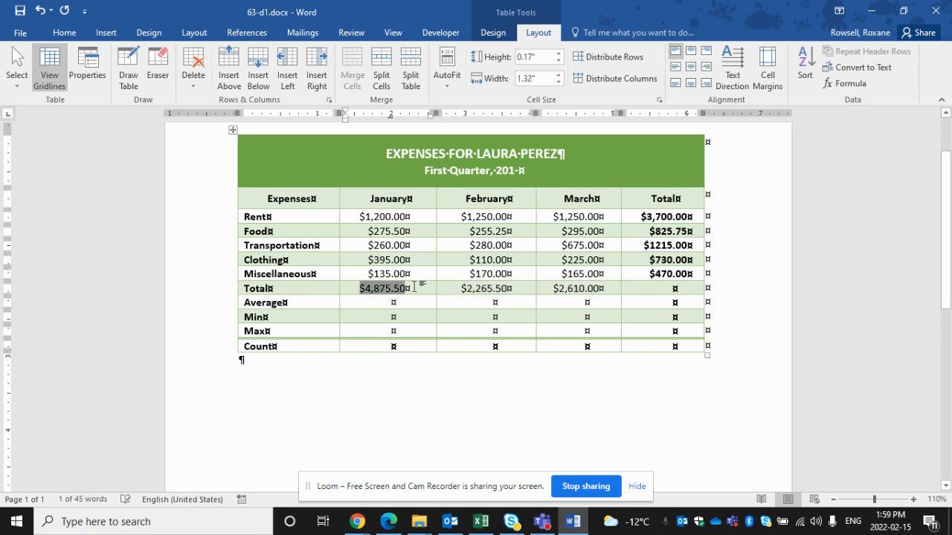
pyautogui.press('Delete')
pyautogui.click(848, 85)
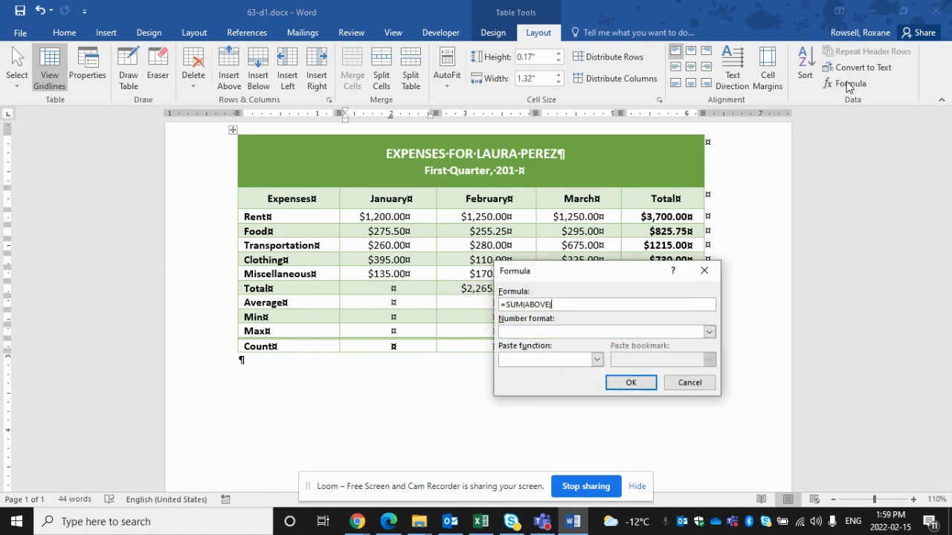
pyautogui.click(623, 382)
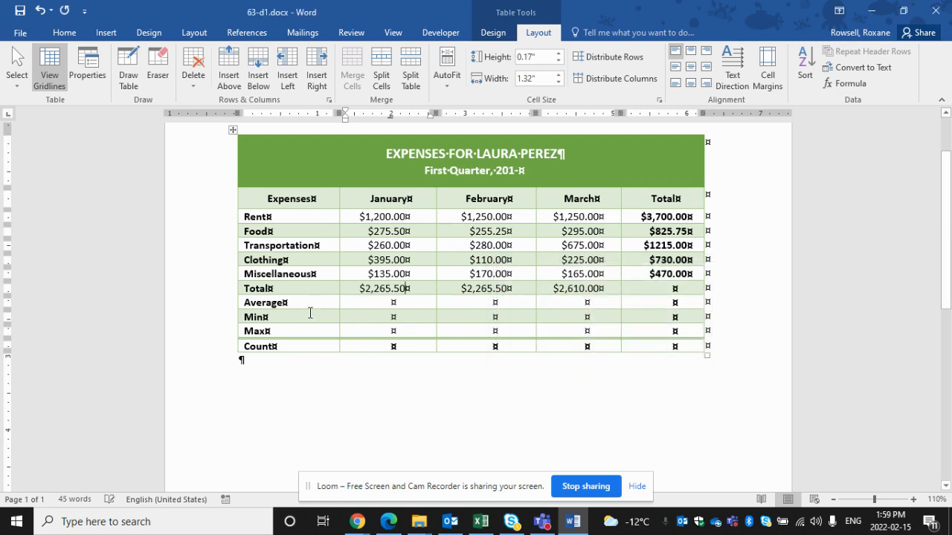
# Insert the formula =SUM(ABOVE) in the Total column's cell of the Total row.
pyautogui.click(673, 290)
pyautogui.click(844, 85)
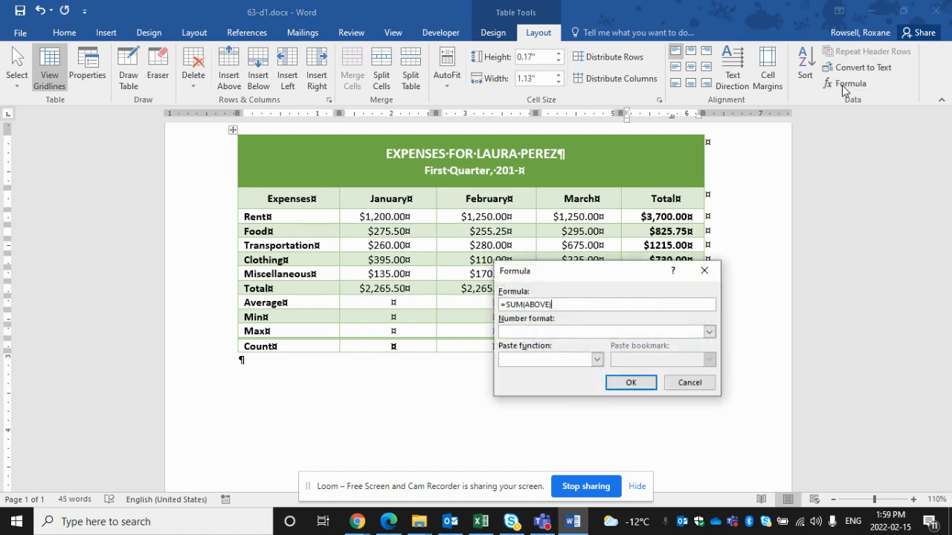
pyautogui.click(632, 383)
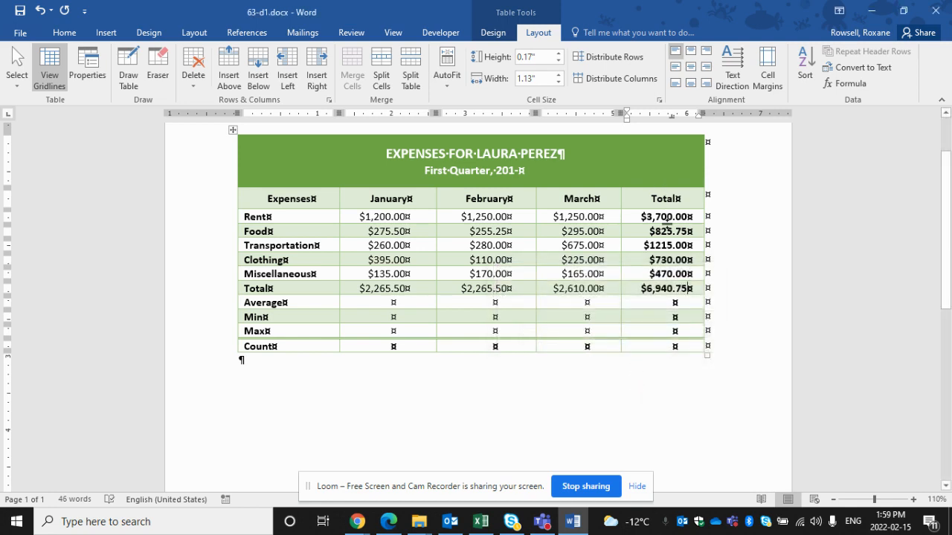
# Replace the grand total where the Total row and Total column meet with the formula =SUM(LEFT).
pyautogui.doubleClick(693, 288)
pyautogui.press('Delete')
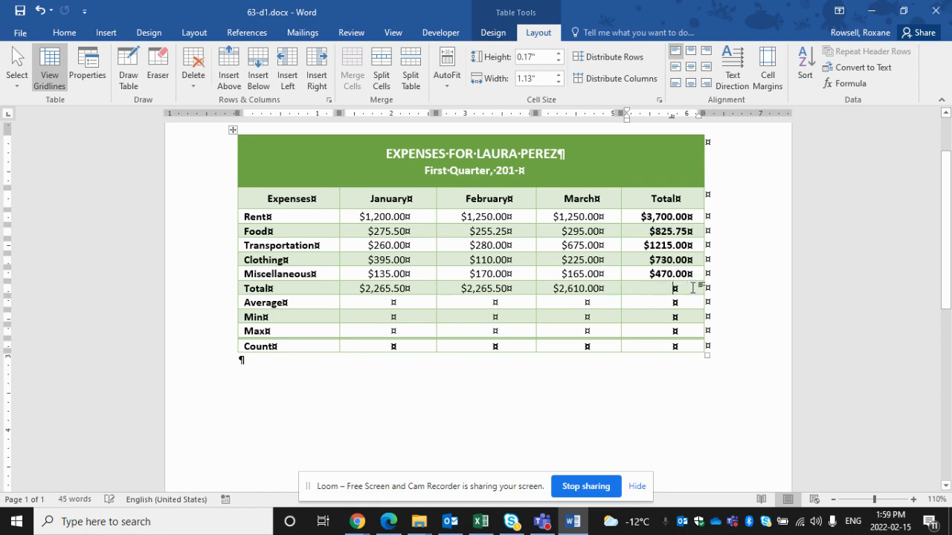
pyautogui.click(864, 88)
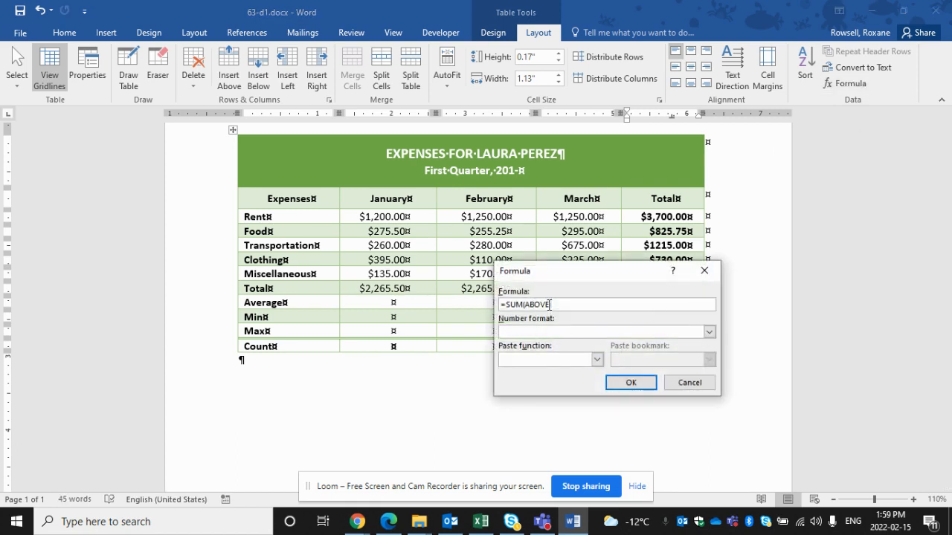
pyautogui.press('BackSpace')
pyautogui.press('BackSpace')
pyautogui.press('BackSpace')
pyautogui.press('BackSpace')
pyautogui.press('BackSpace')
pyautogui.press('BackSpace')
pyautogui.write('left)')
pyautogui.click(636, 383)
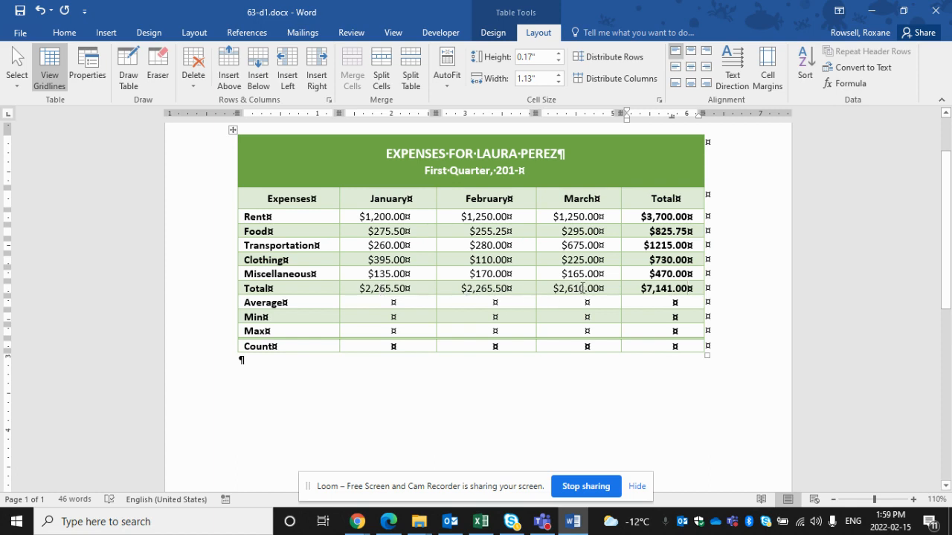
# Delete the grand total based on the cells to its left and insert =SUM(ABOVE) in that cell.
pyautogui.doubleClick(689, 294)
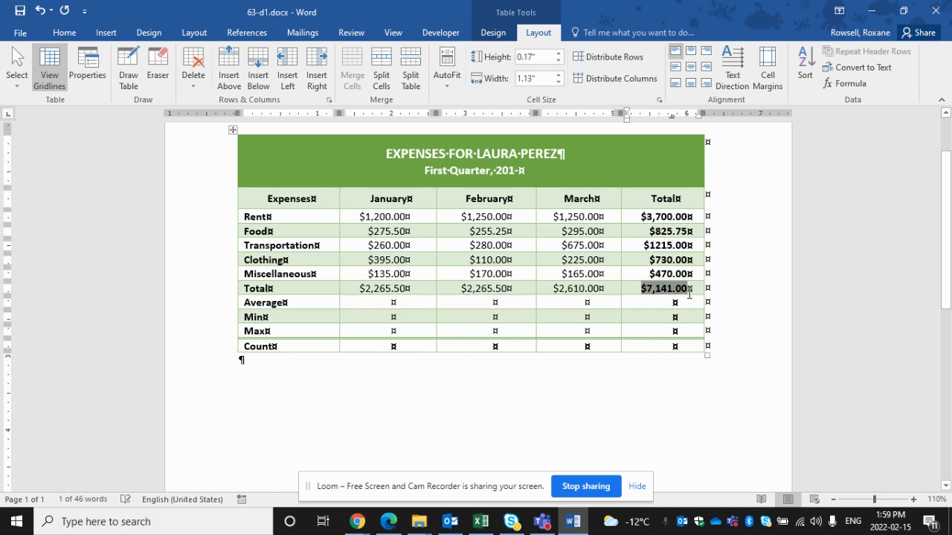
pyautogui.press('Delete')
pyautogui.click(843, 86)
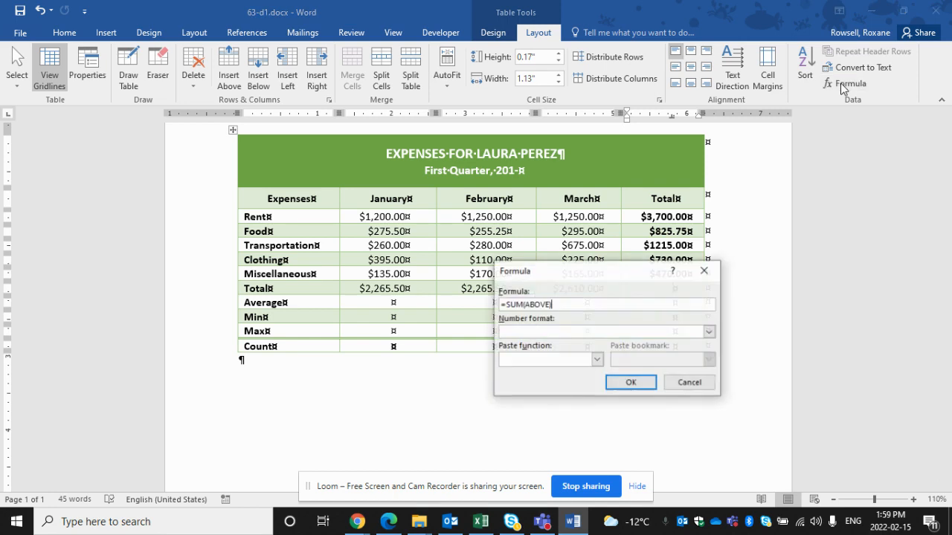
pyautogui.click(631, 382)
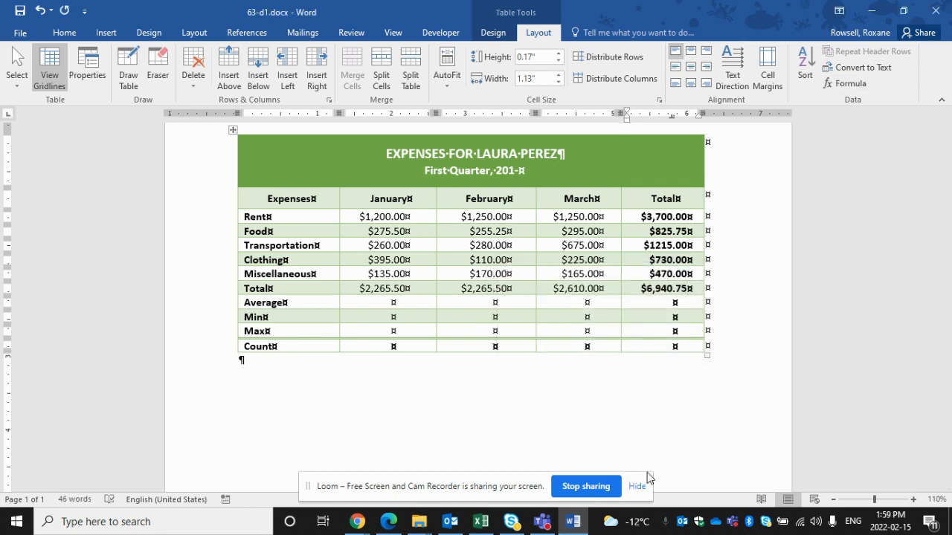
pyautogui.click(673, 220)
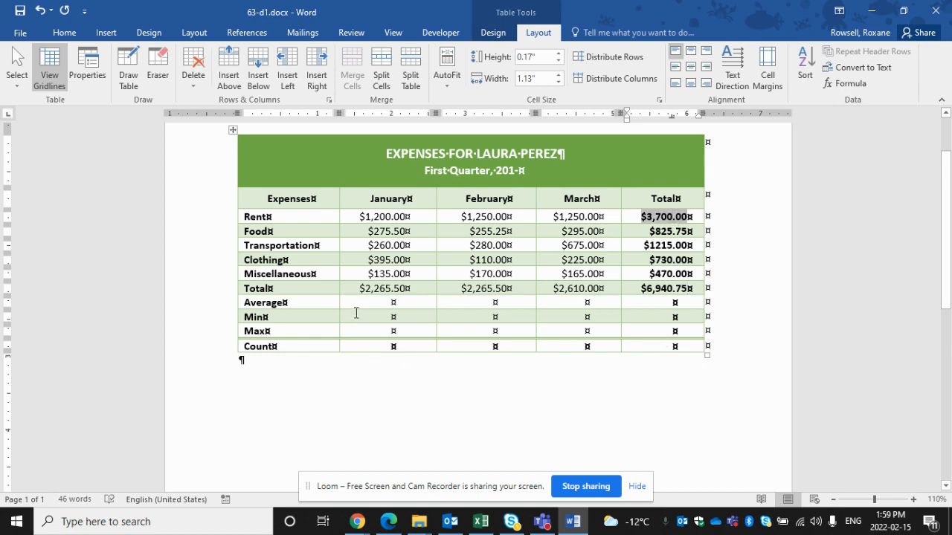
# Delete February's result in the Total row and insert the formula =SUM(ABOVE) in its place.
pyautogui.click(391, 305)
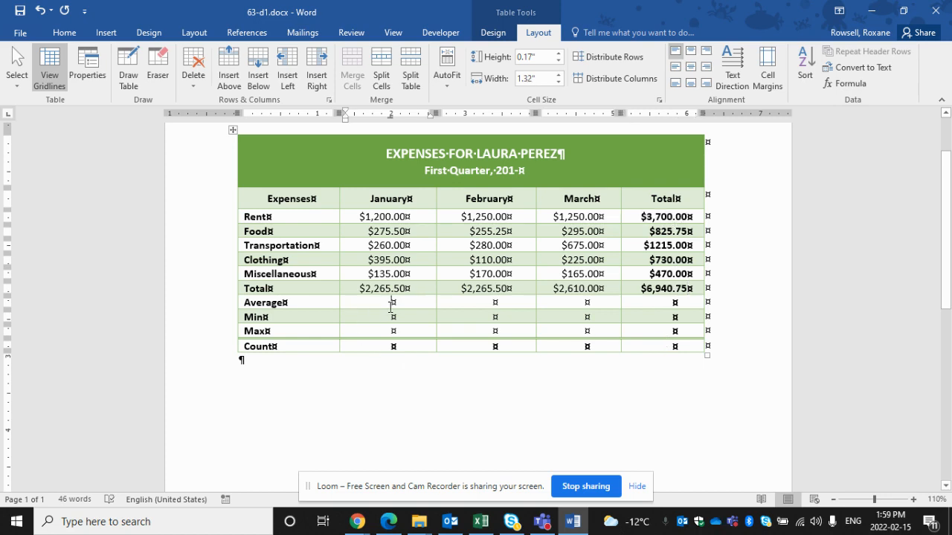
pyautogui.doubleClick(484, 287)
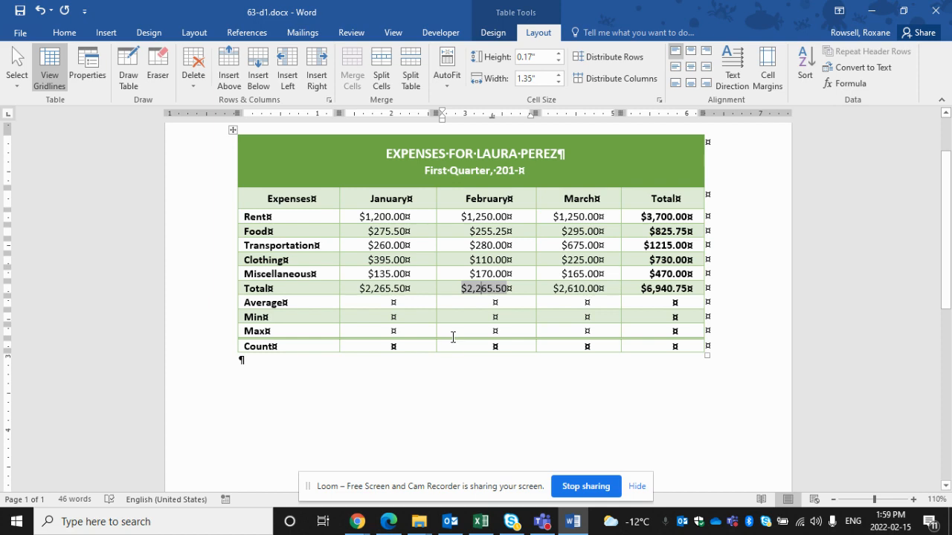
pyautogui.press('BackSpace')
pyautogui.click(516, 288)
pyautogui.doubleClick(516, 287)
pyautogui.press('Delete')
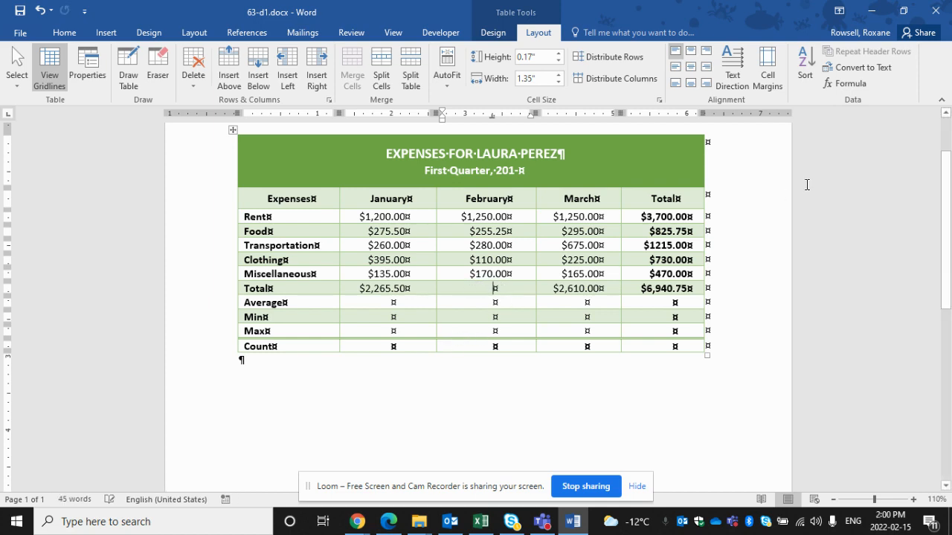
pyautogui.click(846, 84)
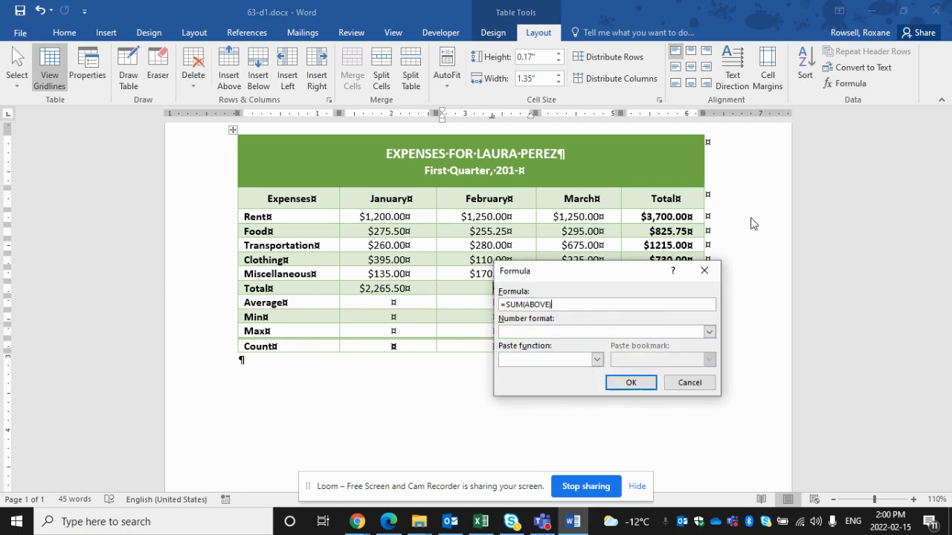
pyautogui.click(636, 380)
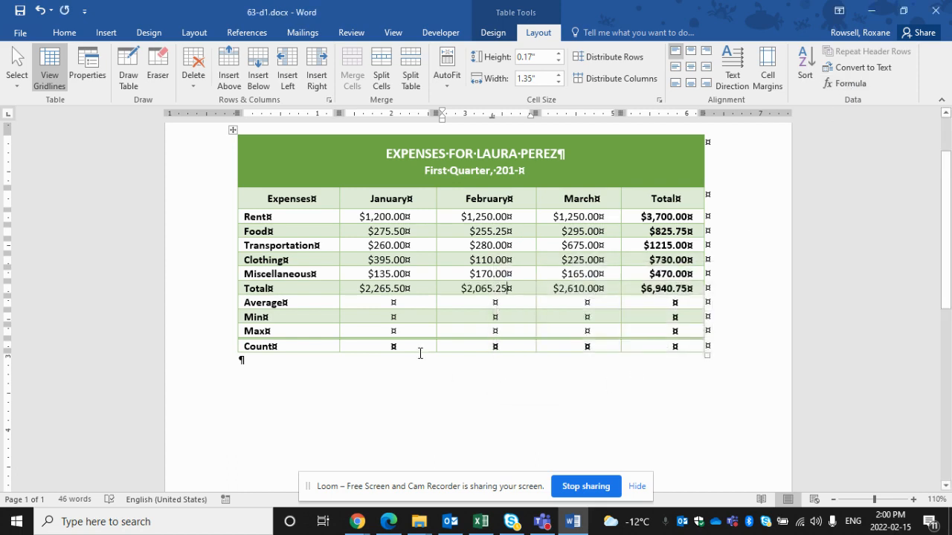
# Insert the formula =AVERAGE(b3:b7) in January's cell of the Average row.
pyautogui.click(395, 301)
pyautogui.click(850, 84)
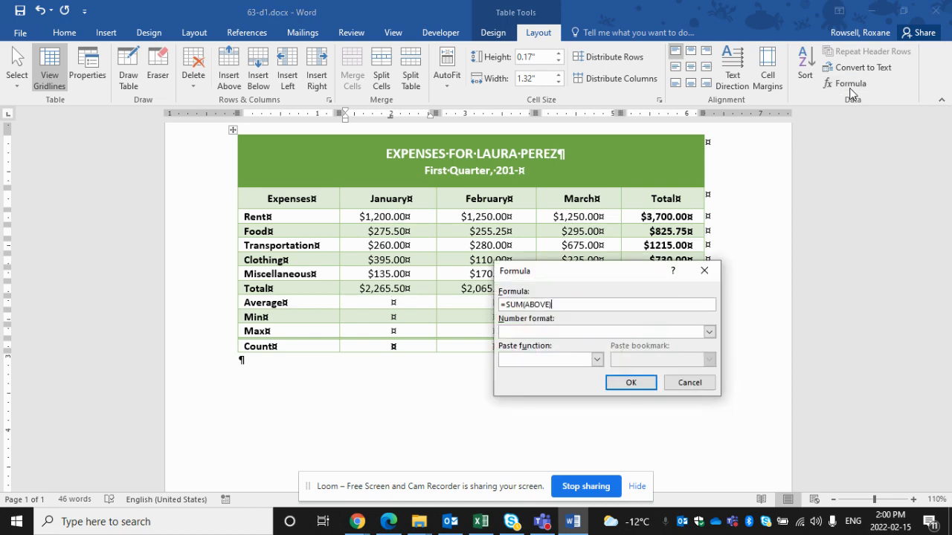
pyautogui.moveTo(563, 278); pyautogui.dragTo(593, 276)
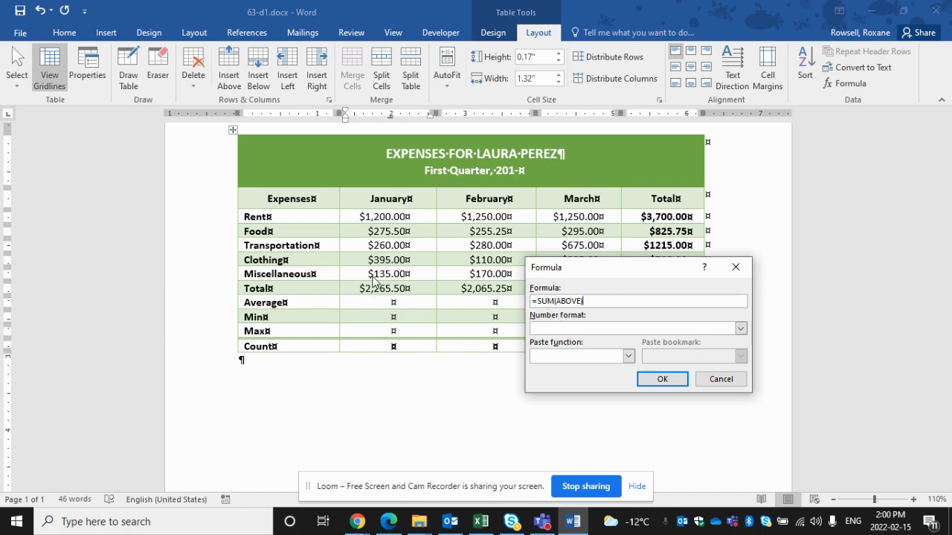
pyautogui.moveTo(585, 301); pyautogui.dragTo(539, 300)
pyautogui.press('BackSpace')
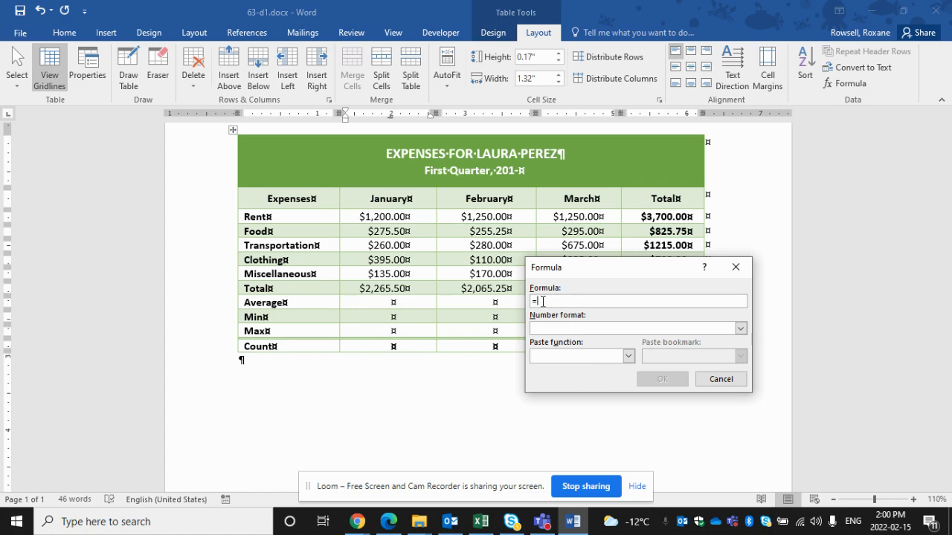
pyautogui.click(627, 357)
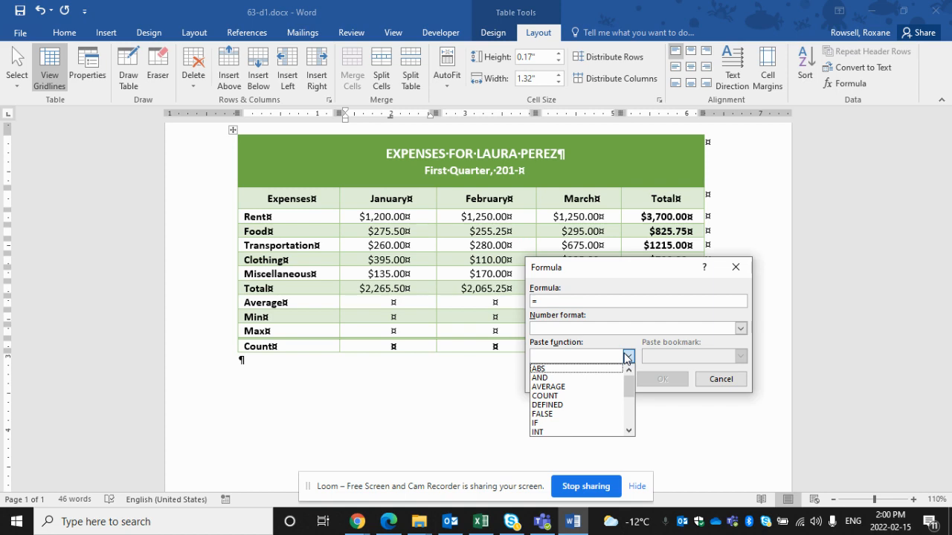
pyautogui.click(559, 388)
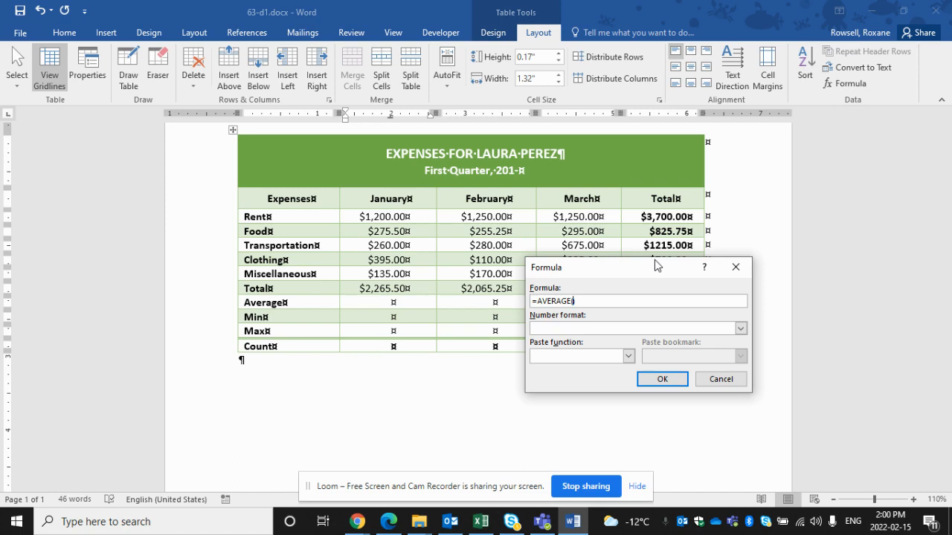
pyautogui.write('b3:b7')
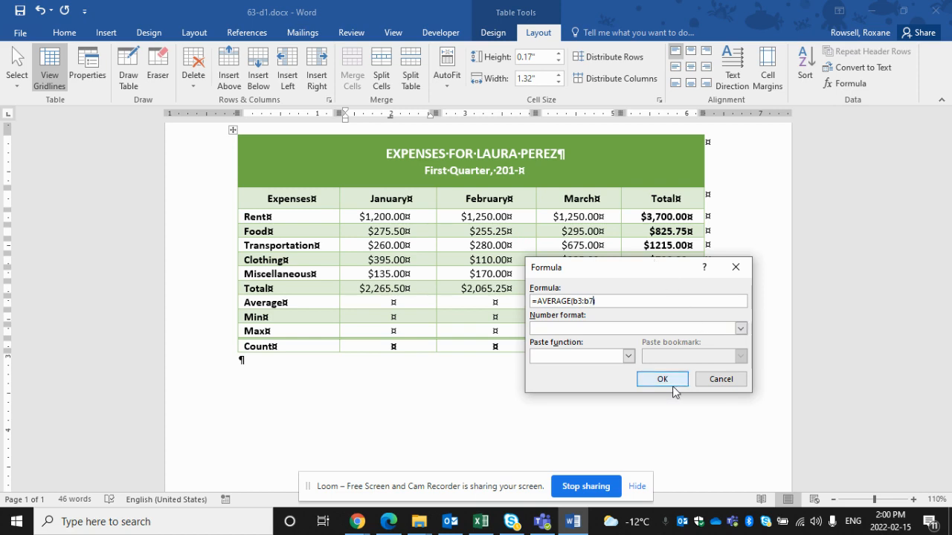
pyautogui.click(665, 383)
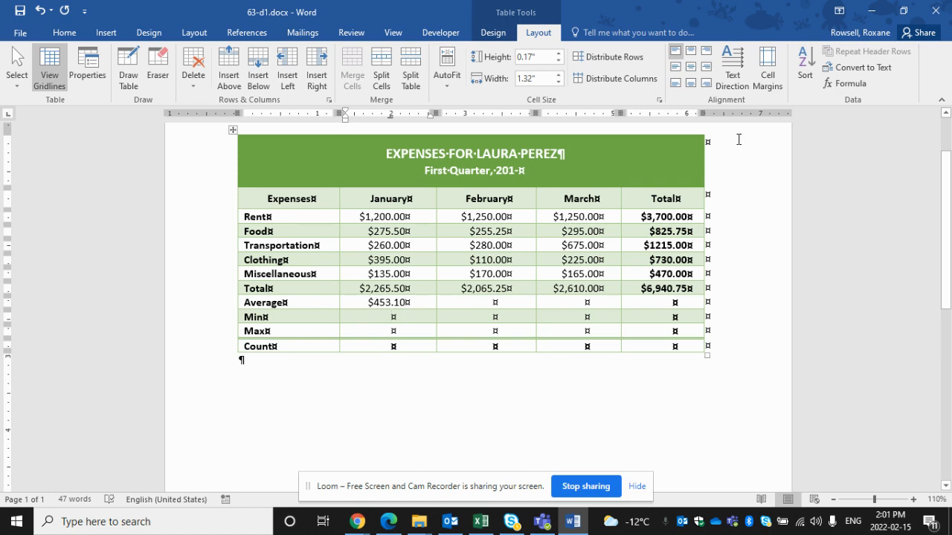
# Insert the formula =MIN(b3:b7) in January's cell of the Min row.
pyautogui.click(860, 82)
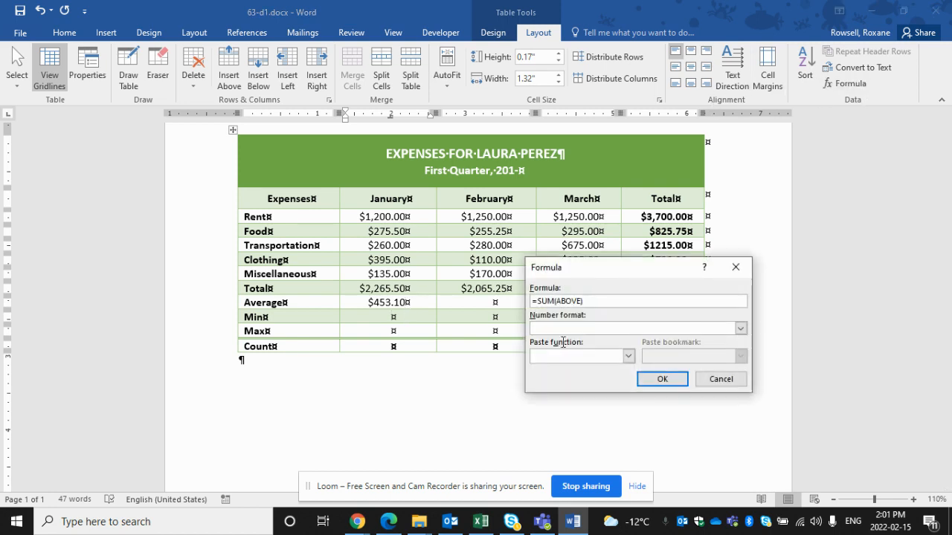
pyautogui.press('BackSpace')
pyautogui.press('BackSpace')
pyautogui.press('BackSpace')
pyautogui.press('BackSpace')
pyautogui.press('BackSpace')
pyautogui.press('BackSpace')
pyautogui.press('BackSpace')
pyautogui.press('BackSpace')
pyautogui.press('BackSpace')
pyautogui.press('BackSpace')
pyautogui.click(628, 356)
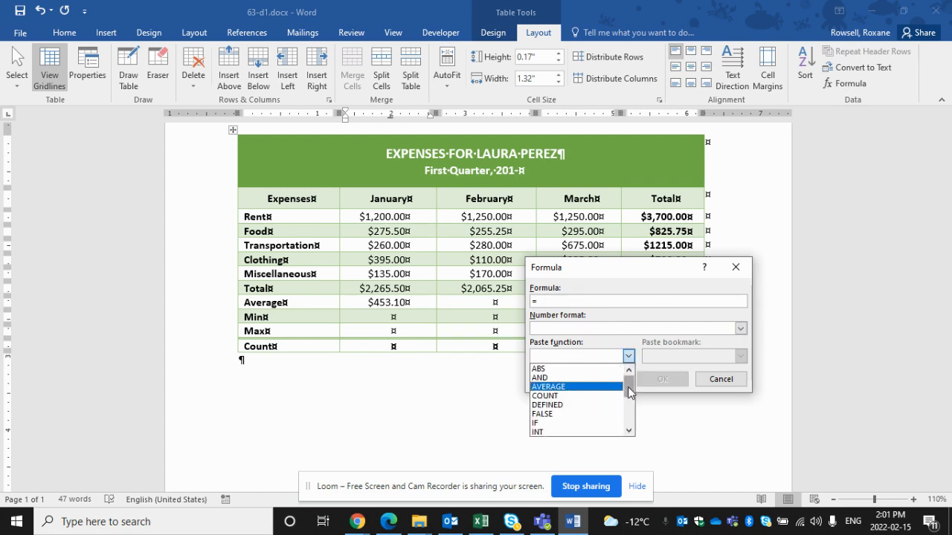
pyautogui.moveTo(629, 389); pyautogui.dragTo(629, 410)
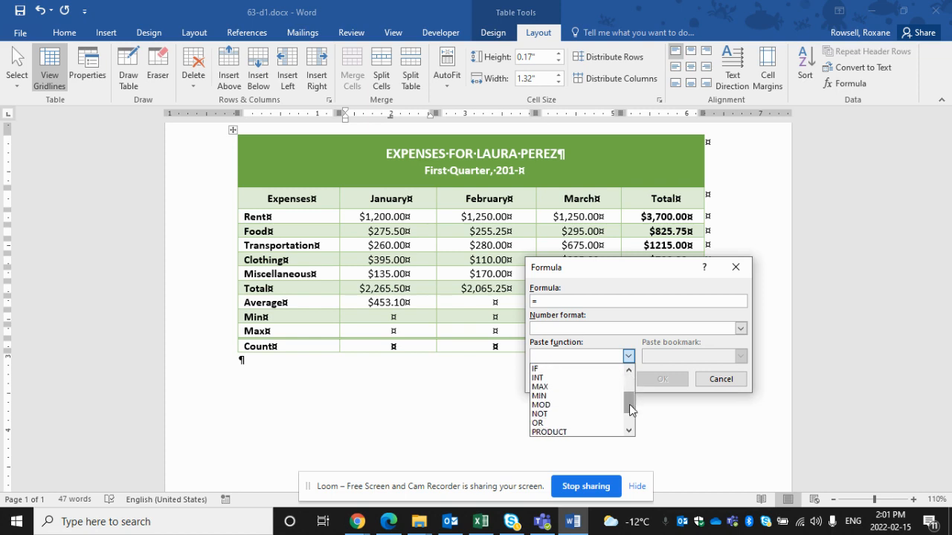
pyautogui.click(548, 395)
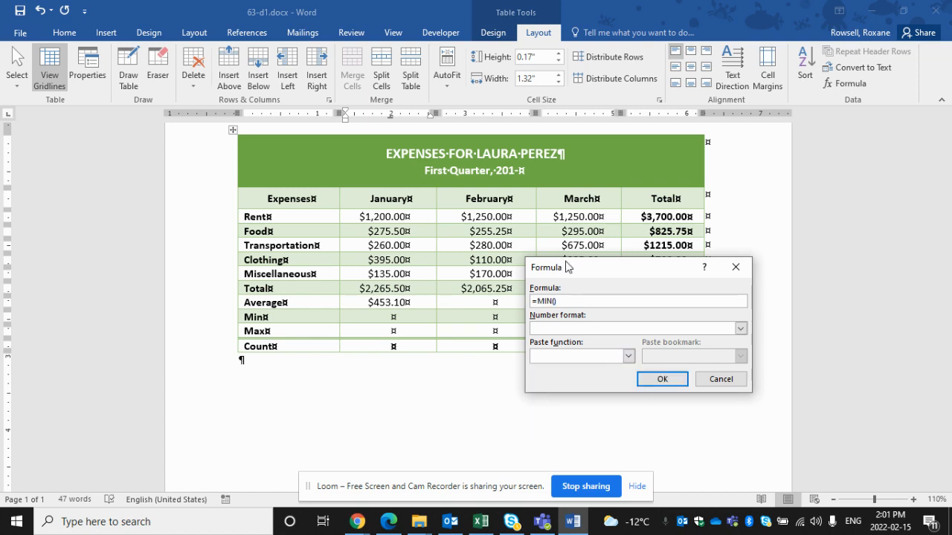
pyautogui.write('b3:b7')
pyautogui.click(664, 381)
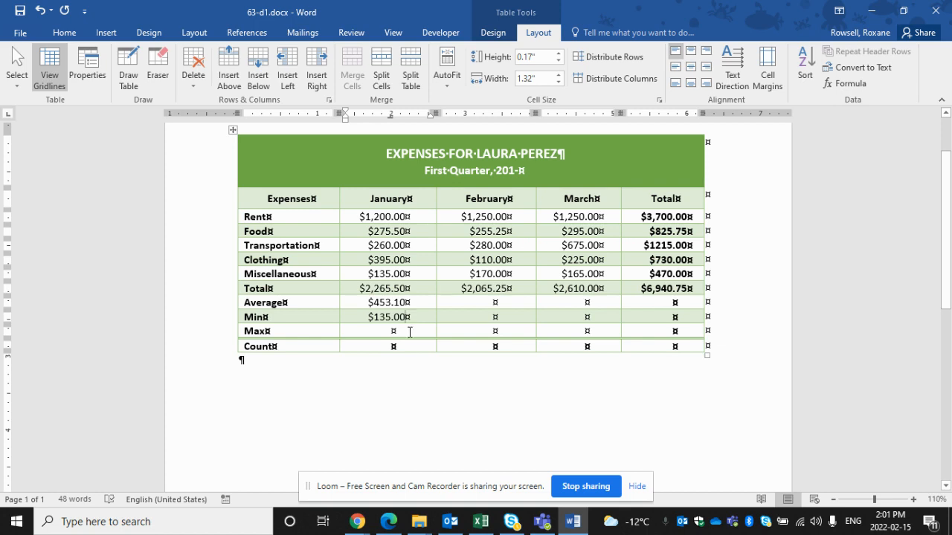
# Insert the formula =max(b3:b7) in January's cell of the Max row.
pyautogui.click(854, 87)
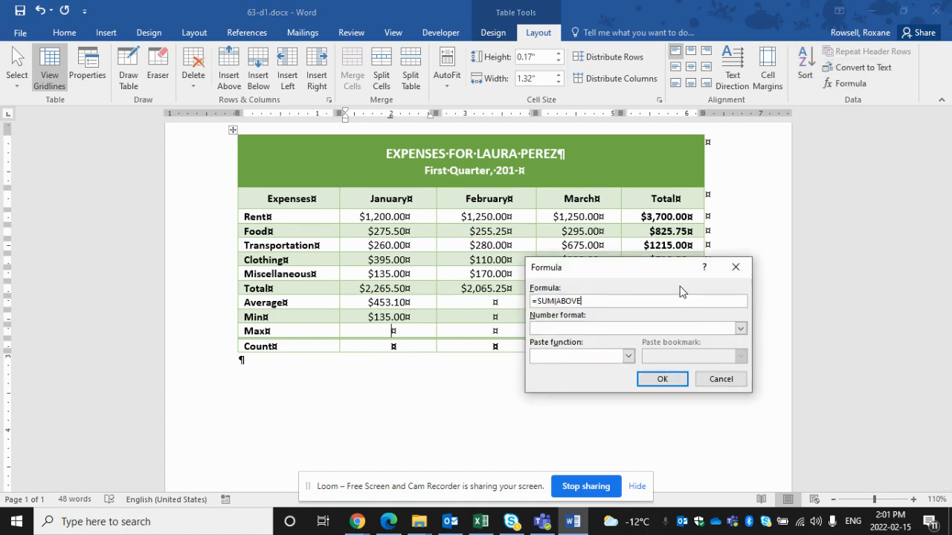
pyautogui.press('BackSpace')
pyautogui.press('BackSpace')
pyautogui.press('BackSpace')
pyautogui.press('BackSpace')
pyautogui.press('BackSpace')
pyautogui.press('BackSpace')
pyautogui.press('BackSpace')
pyautogui.press('BackSpace')
pyautogui.press('BackSpace')
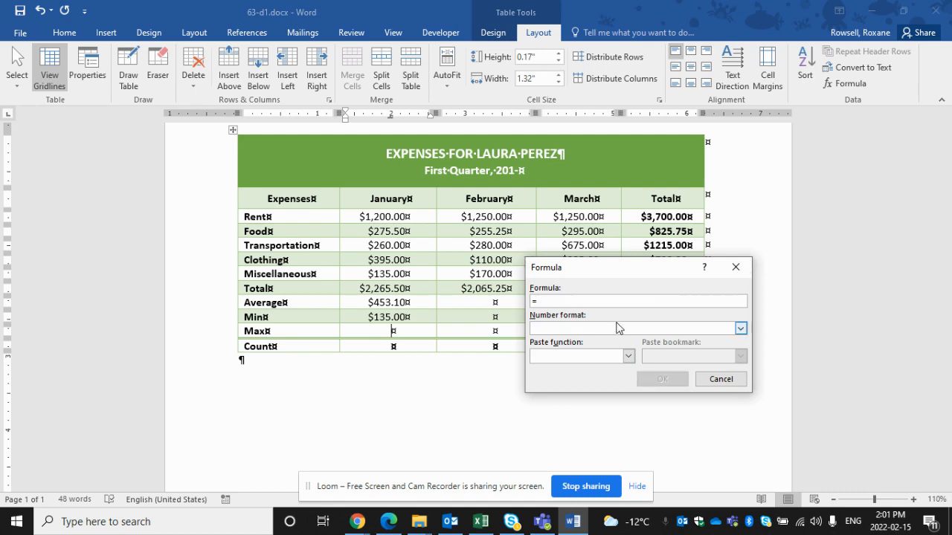
pyautogui.write('max')
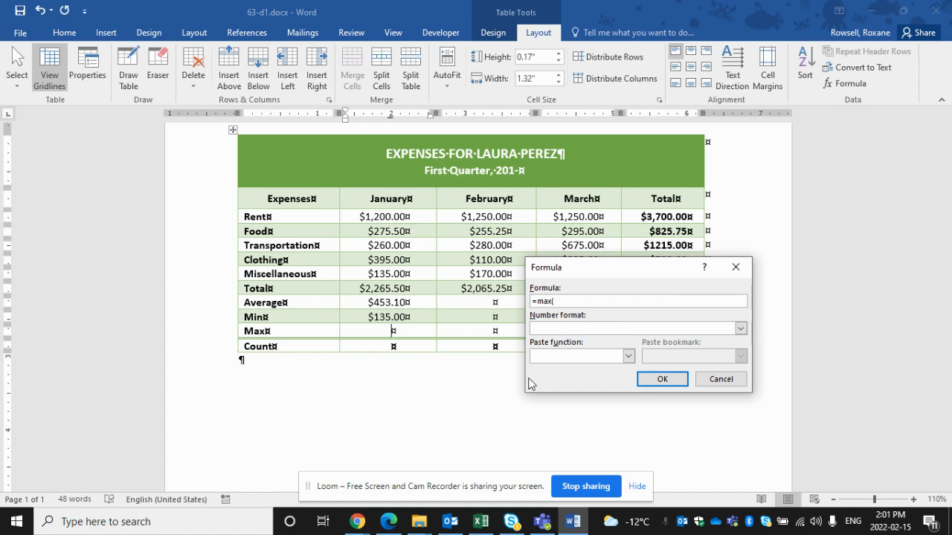
pyautogui.click(628, 356)
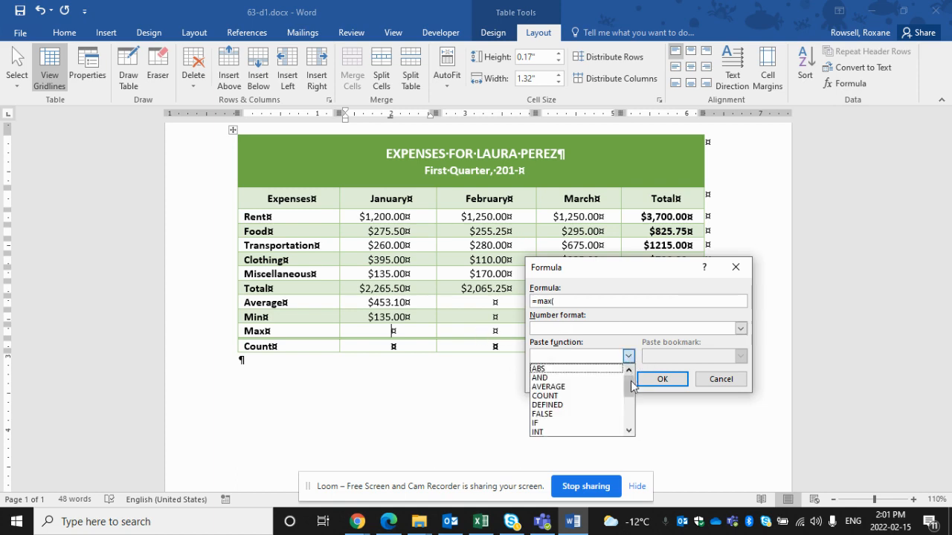
pyautogui.moveTo(630, 387); pyautogui.dragTo(632, 418)
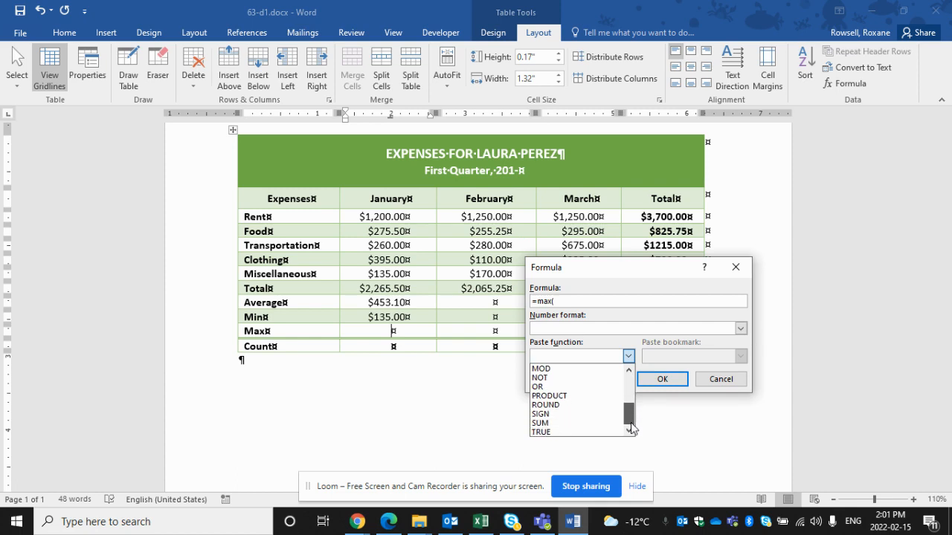
pyautogui.scroll(5, 632, 418)
pyautogui.click(574, 300)
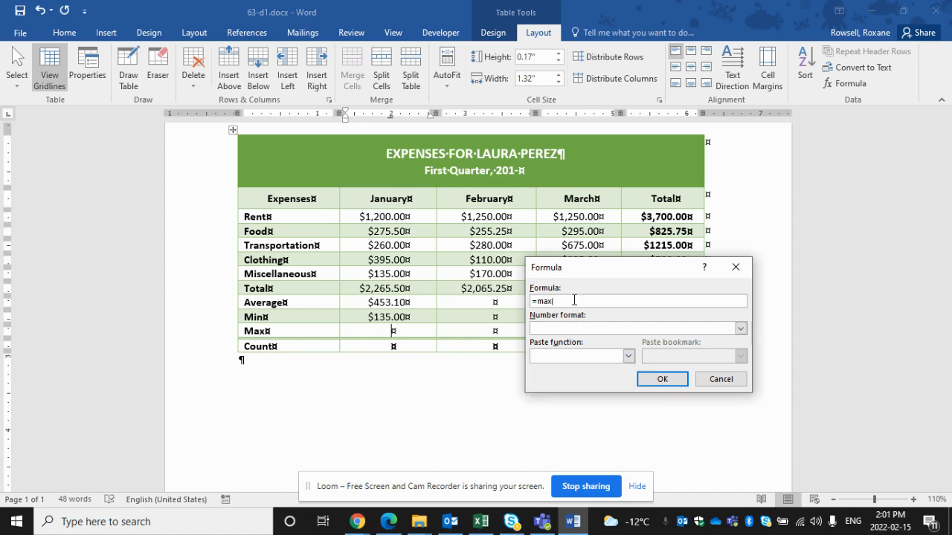
pyautogui.write('b3:b7)')
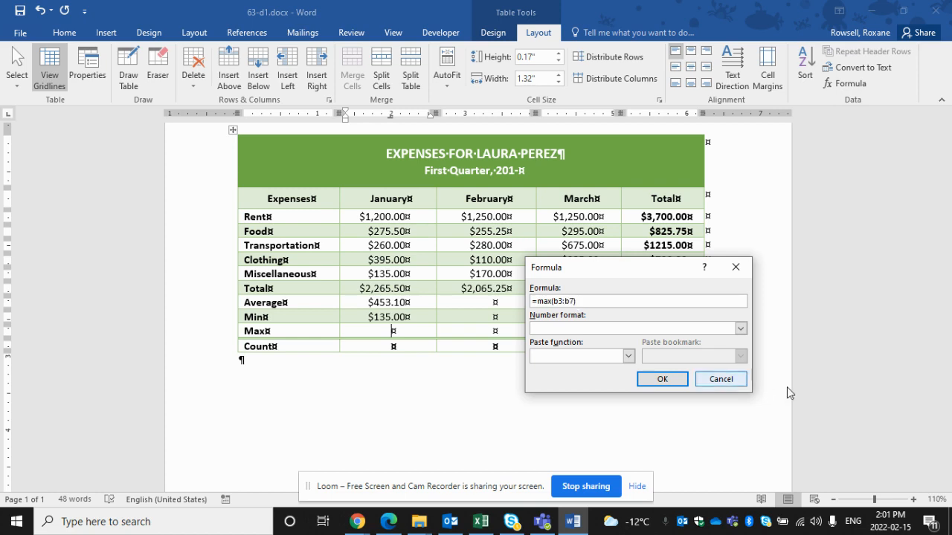
pyautogui.click(662, 380)
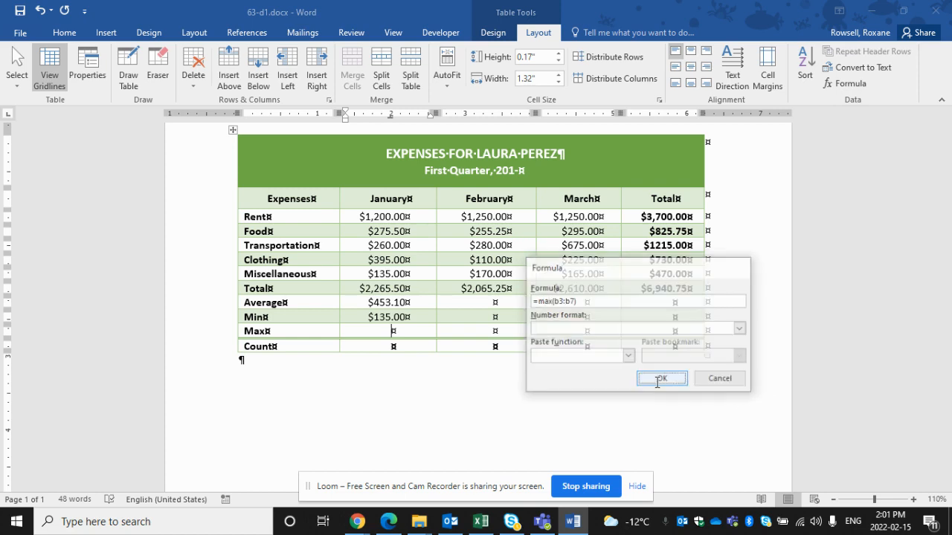
# Insert the formula =COUNT(b3:b7) in January's cell of the Count row without choosing a number format.
pyautogui.click(406, 346)
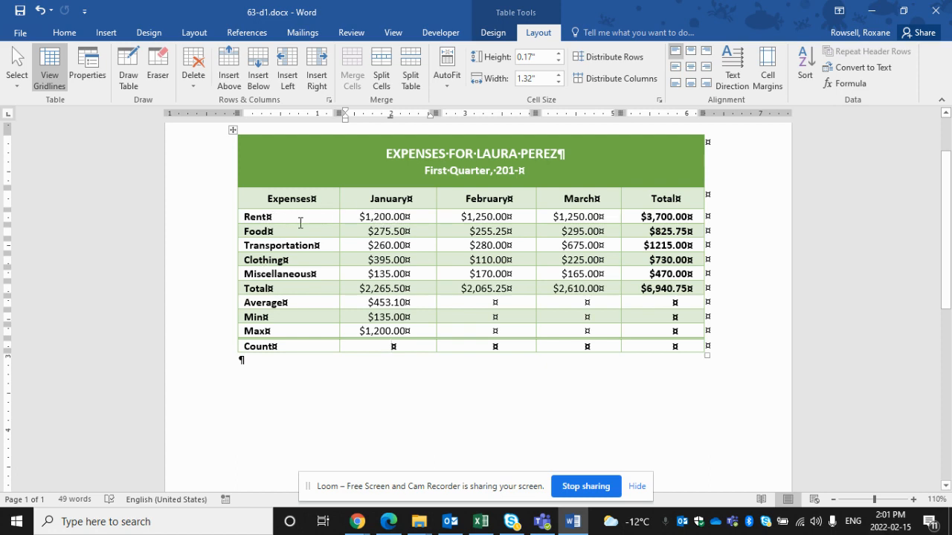
pyautogui.moveTo(307, 223)
pyautogui.mouseDown()
pyautogui.moveTo(316, 272)
pyautogui.moveTo(314, 214)
pyautogui.mouseUp()
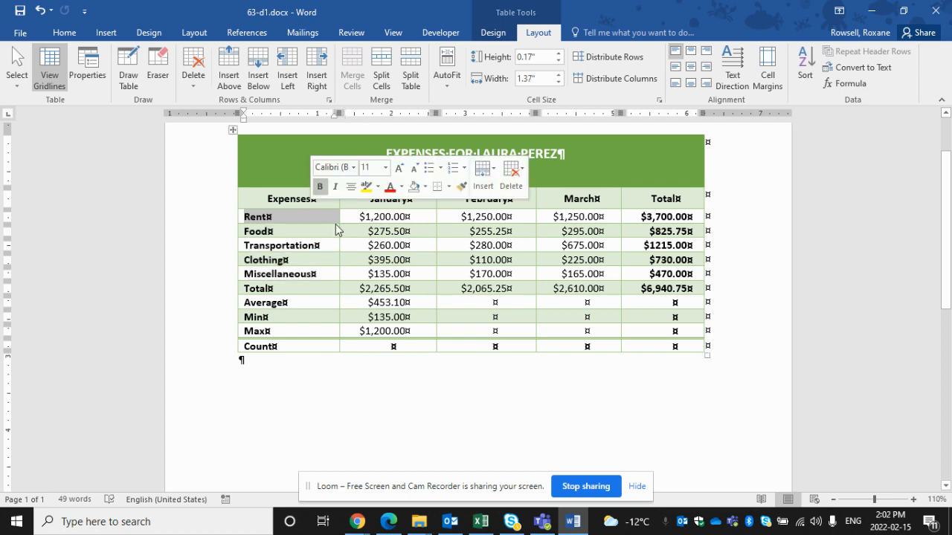
pyautogui.click(407, 274)
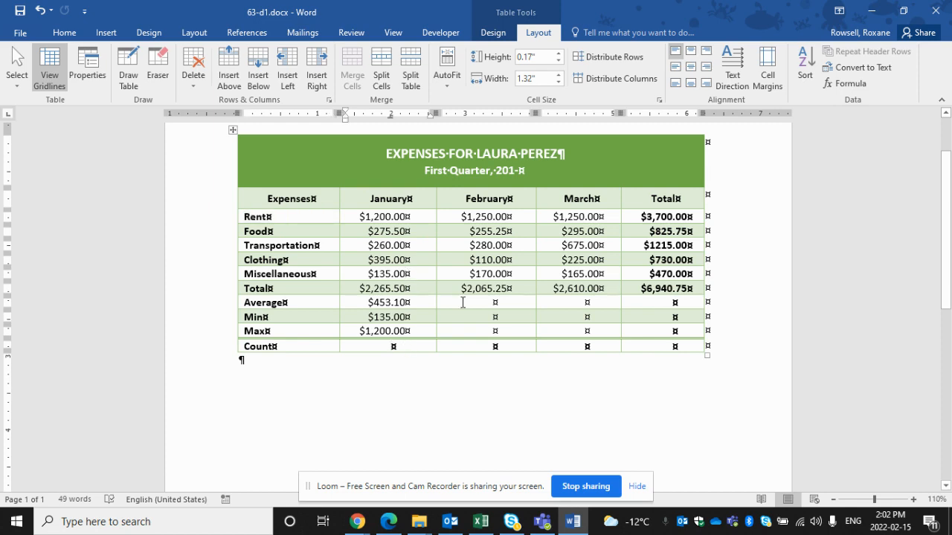
pyautogui.click(850, 83)
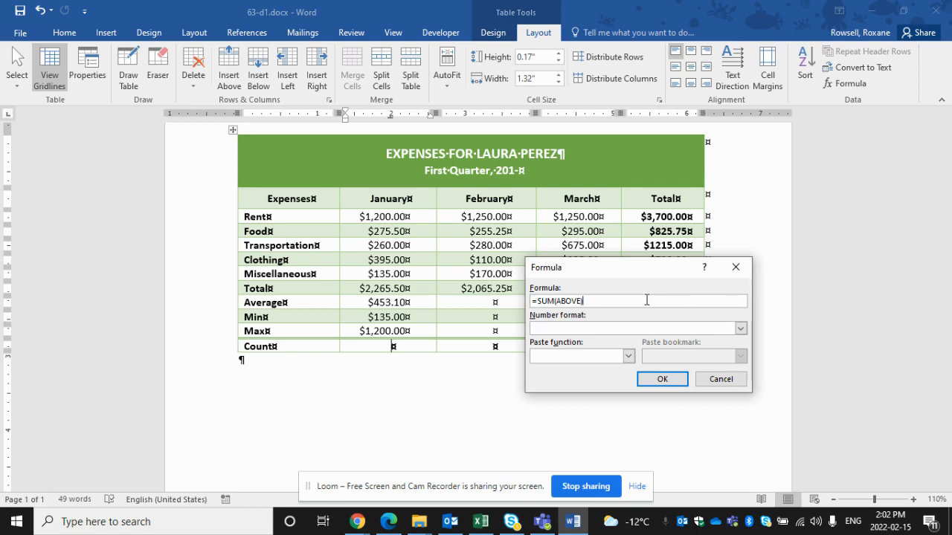
pyautogui.press('BackSpace')
pyautogui.press('BackSpace')
pyautogui.press('BackSpace')
pyautogui.press('BackSpace')
pyautogui.press('BackSpace')
pyautogui.press('BackSpace')
pyautogui.press('BackSpace')
pyautogui.press('BackSpace')
pyautogui.press('BackSpace')
pyautogui.press('BackSpace')
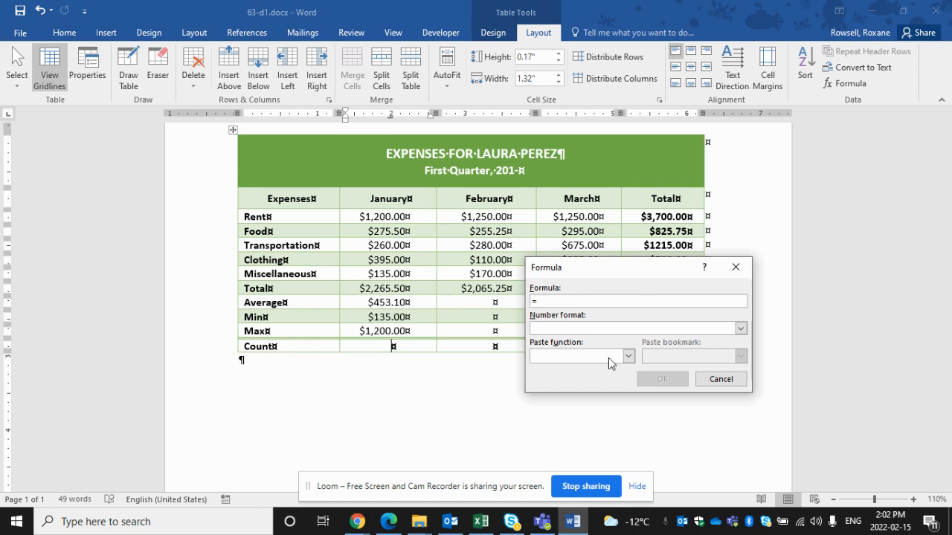
pyautogui.click(628, 357)
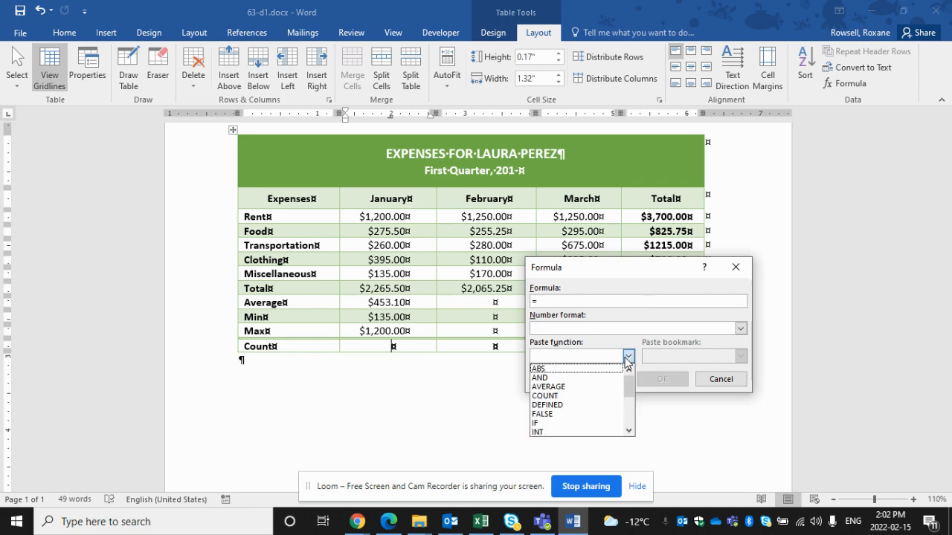
pyautogui.click(565, 395)
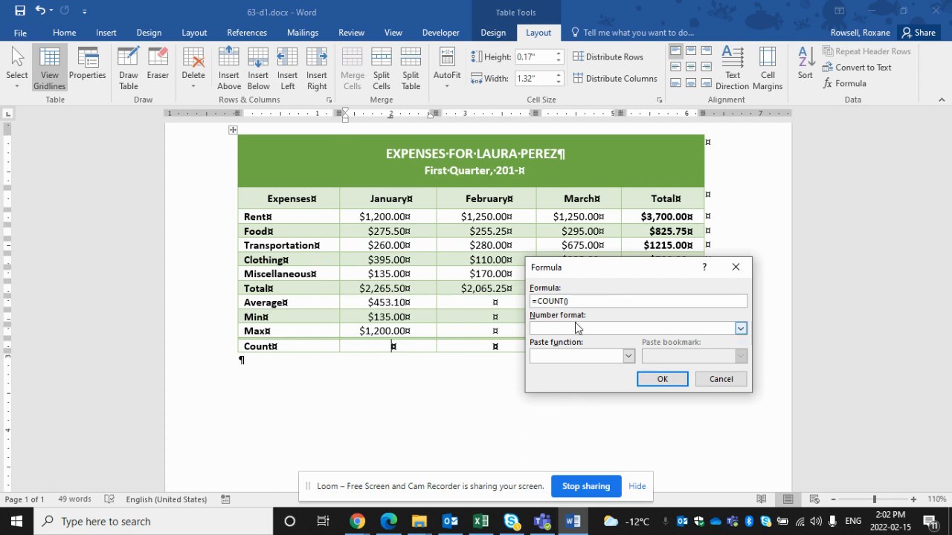
pyautogui.write('b3:b7')
pyautogui.click(660, 379)
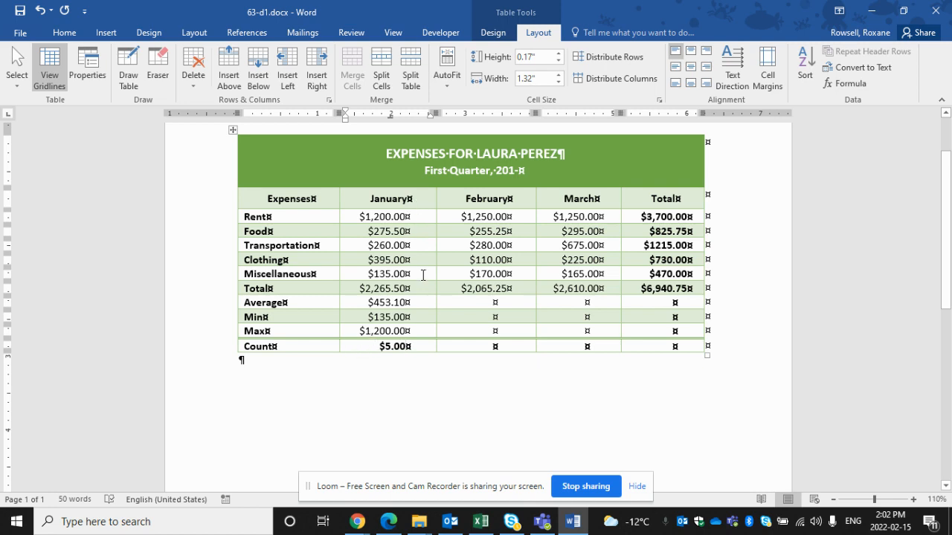
# Delete January's result in the Count row and insert =count(b3:b7) in its place with the number format 0.
pyautogui.hotkey('shift', 'Home')
pyautogui.press('BackSpace')
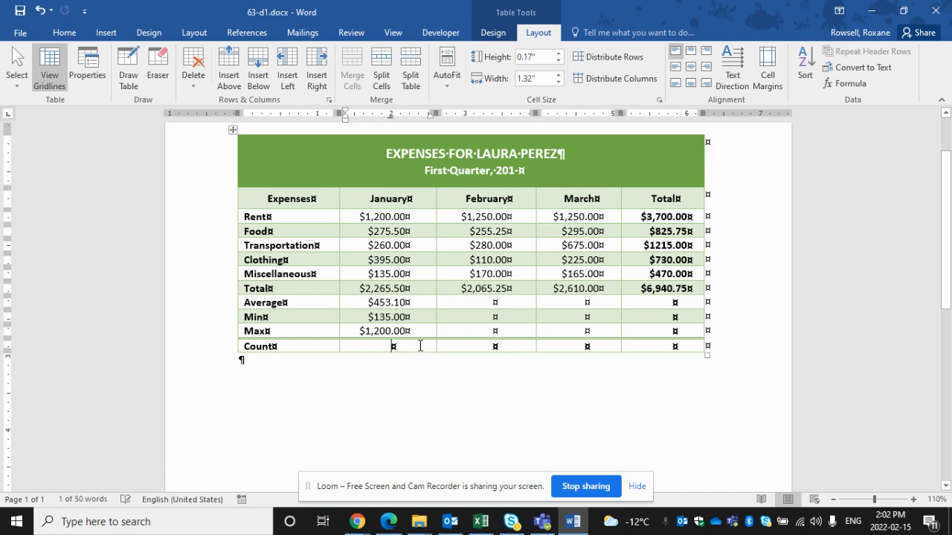
pyautogui.click(846, 84)
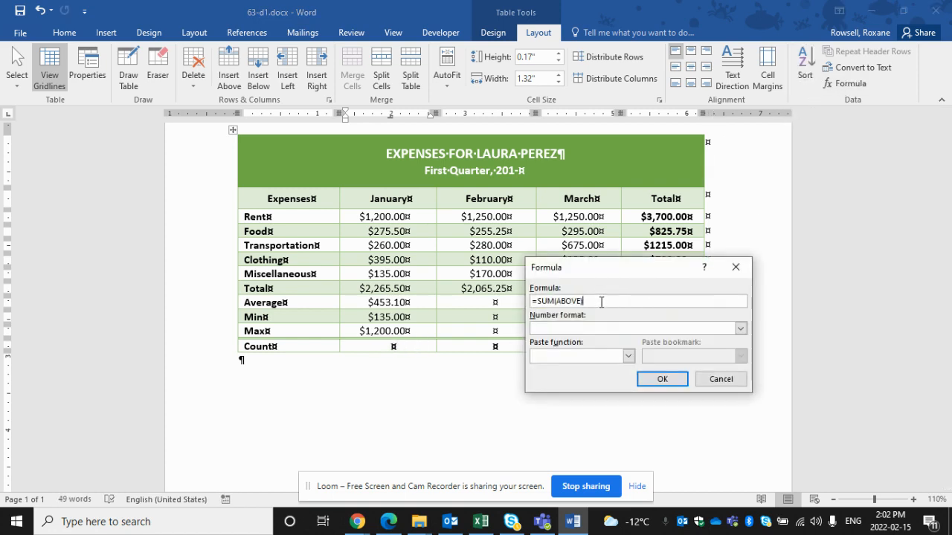
pyautogui.moveTo(600, 301); pyautogui.dragTo(539, 301)
pyautogui.write('count(b3:b7)')
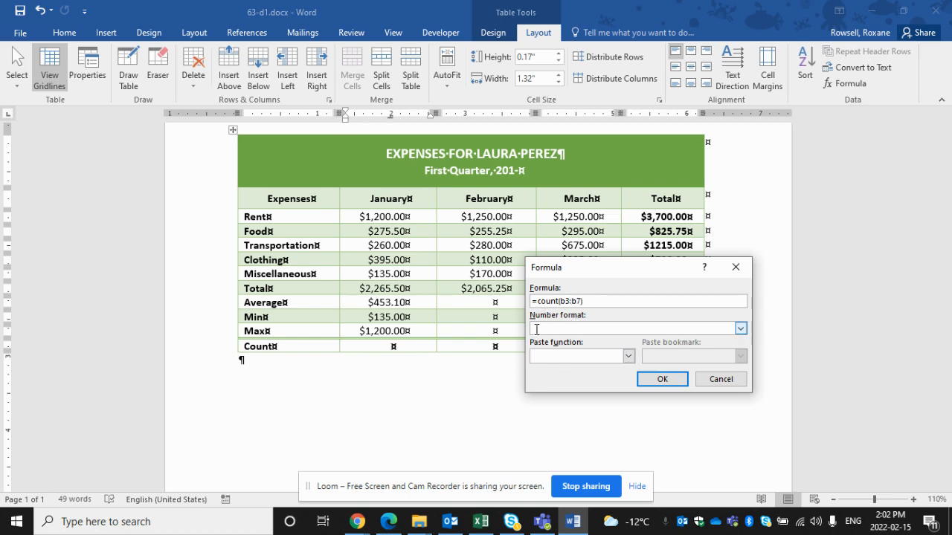
pyautogui.click(740, 329)
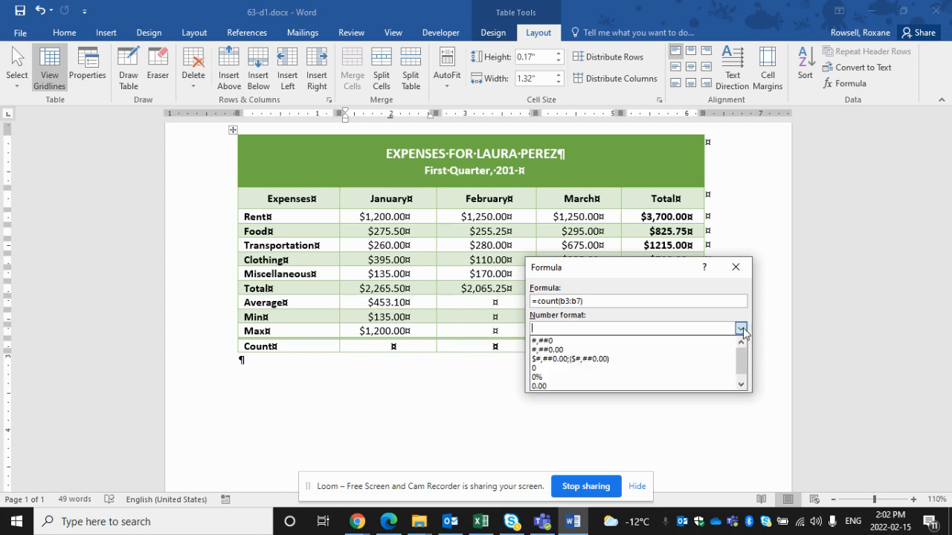
pyautogui.click(549, 368)
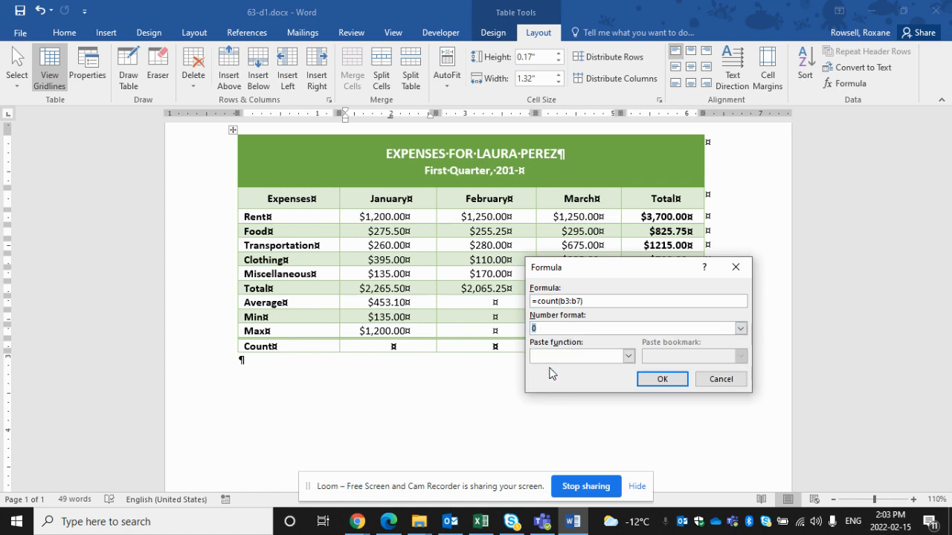
pyautogui.click(663, 380)
pyautogui.click(472, 425)
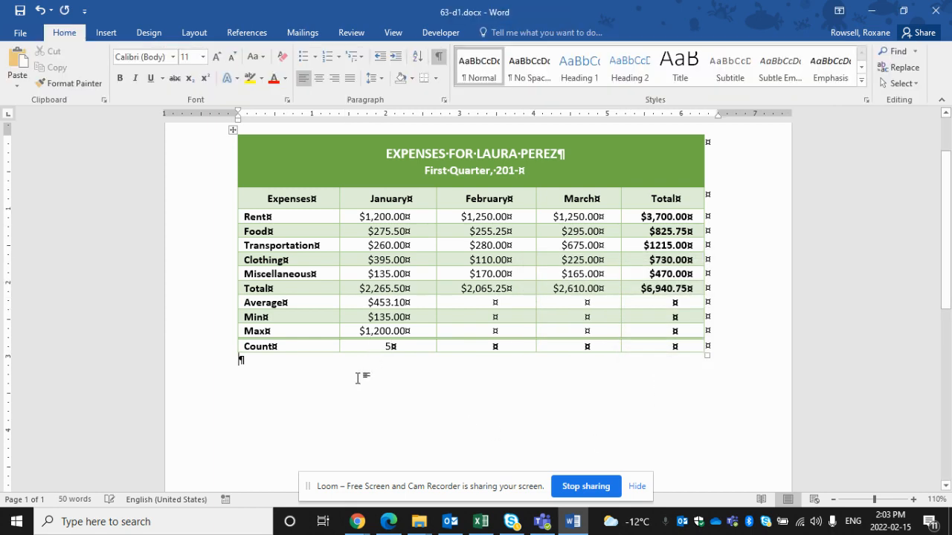
pyautogui.moveTo(459, 530)
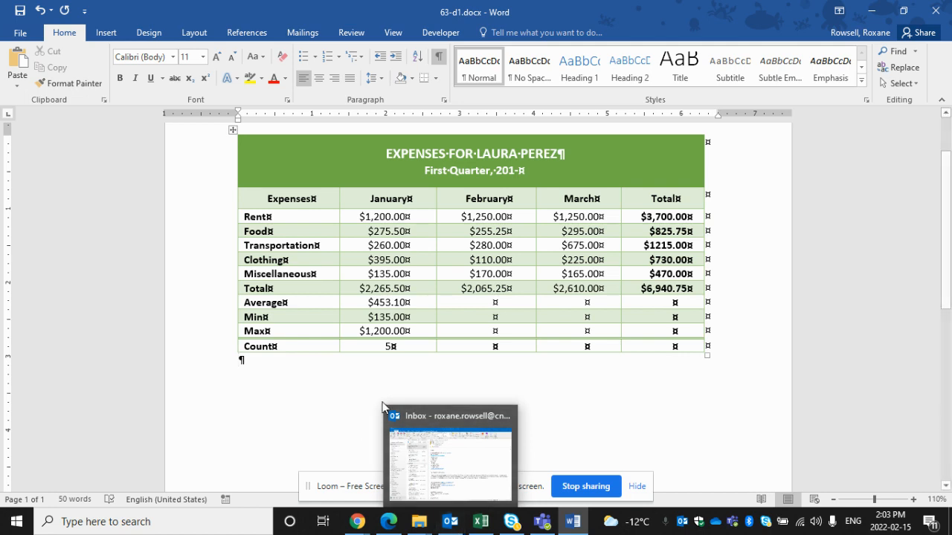